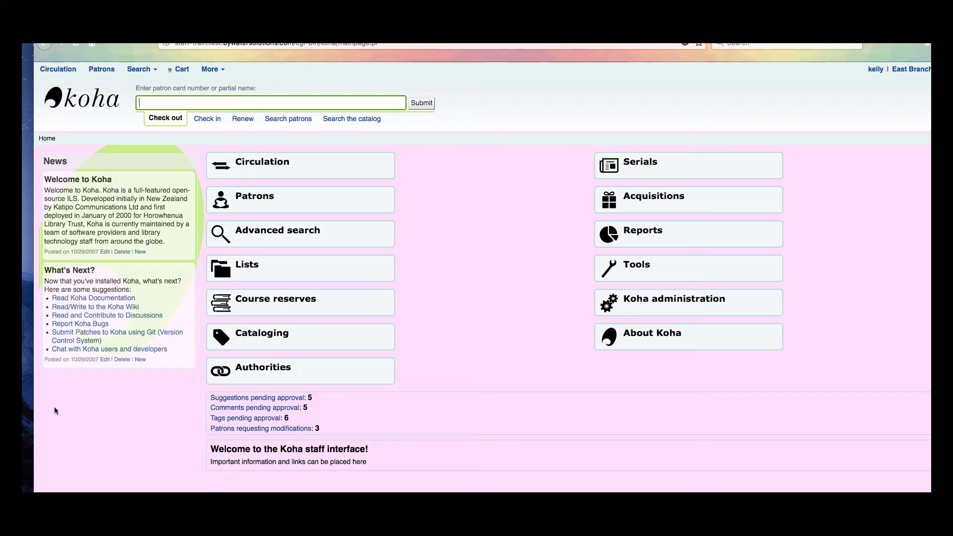
# Go to the staff Tools page and open the News tool under Additional tools.
pyautogui.click(713, 271)
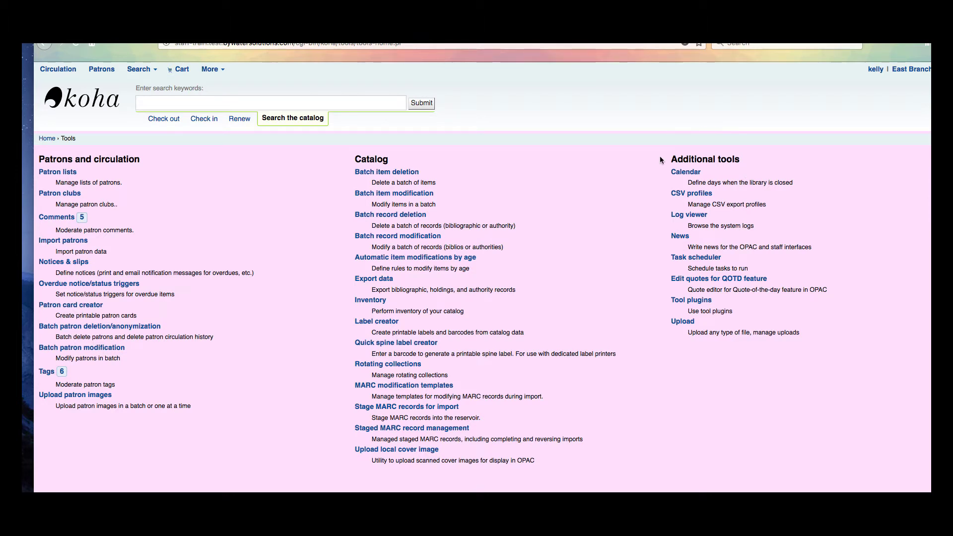
pyautogui.moveTo(722, 130); pyautogui.dragTo(720, 164)
pyautogui.click(678, 238)
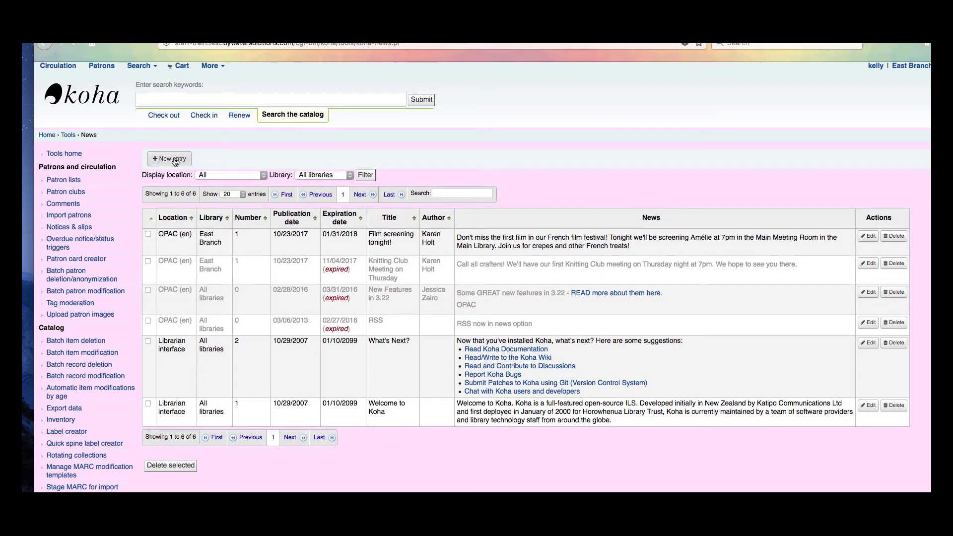
# Start a new Librarian interface news entry titled 'New Carpet Installation'.
pyautogui.click(174, 160)
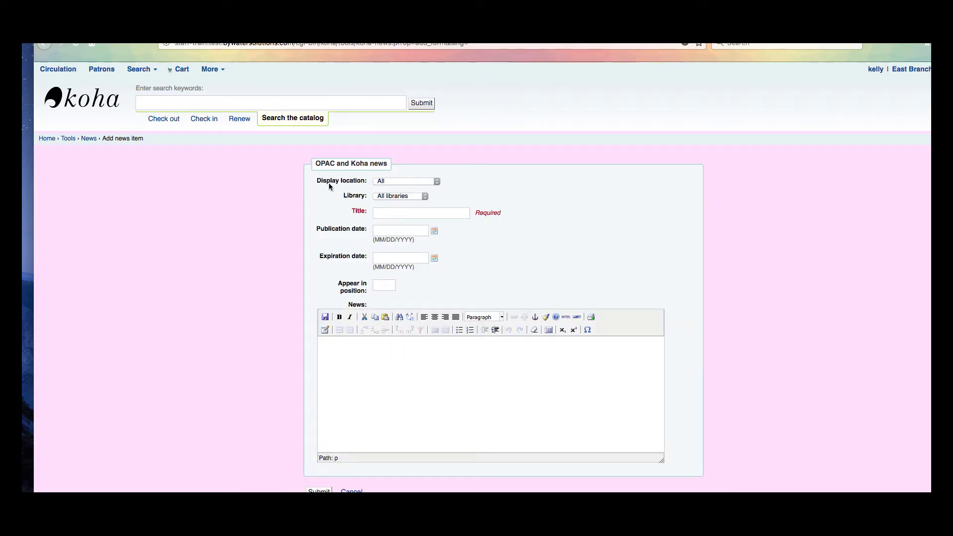
pyautogui.click(399, 181)
pyautogui.click(402, 190)
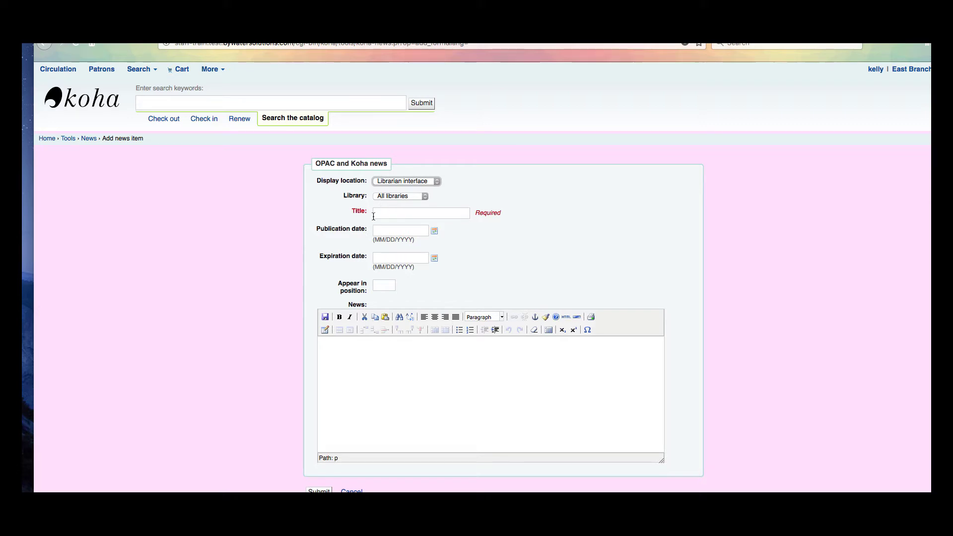
pyautogui.click(388, 215)
pyautogui.write('New')
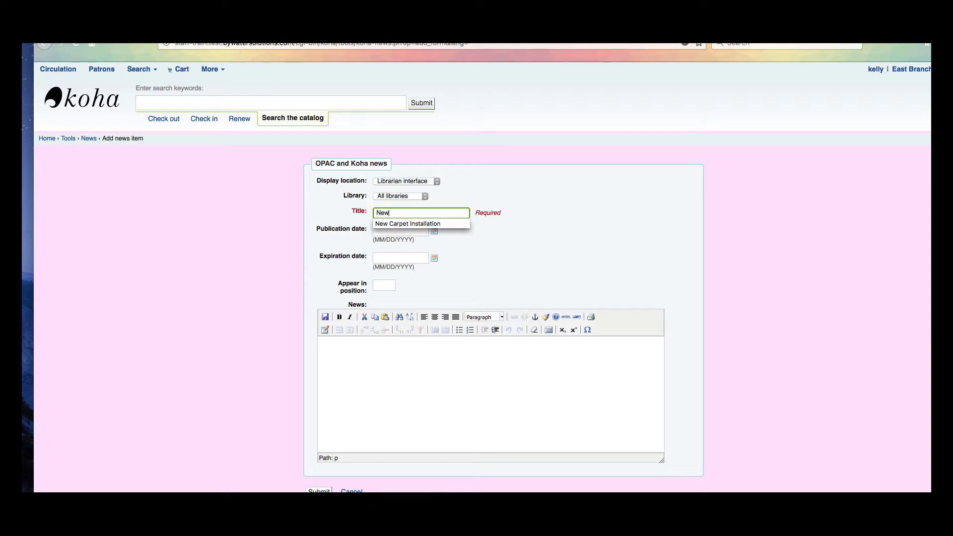
pyautogui.click(396, 224)
# Date it 01/17/2018 to 01/31/2018 with position 0, and turn on bold text.
pyautogui.click(434, 231)
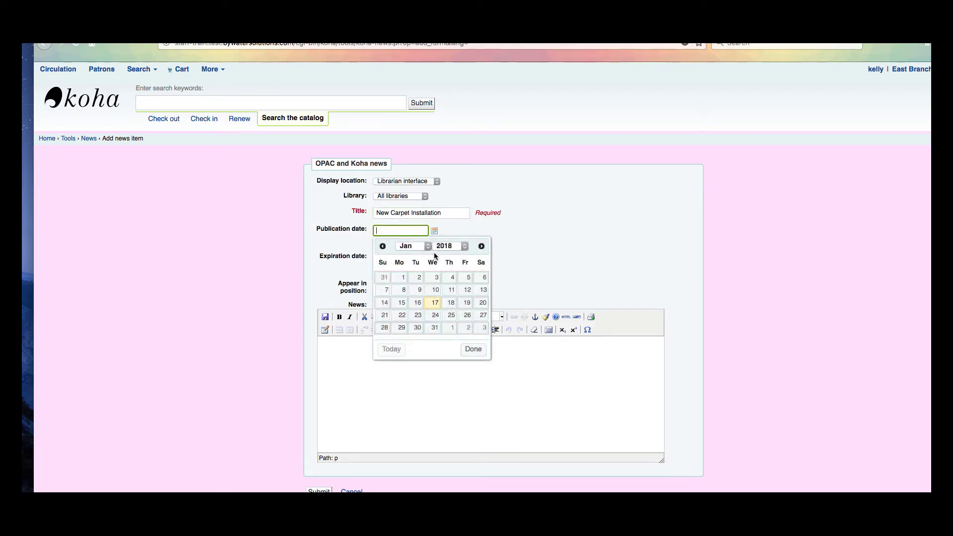
pyautogui.click(436, 304)
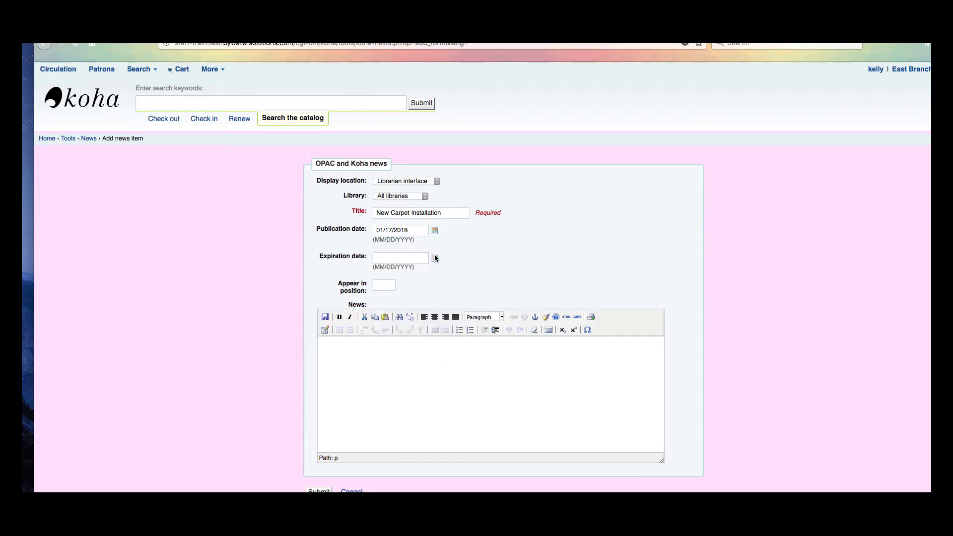
pyautogui.click(435, 257)
pyautogui.click(431, 362)
pyautogui.click(381, 284)
pyautogui.write('0')
pyautogui.click(380, 296)
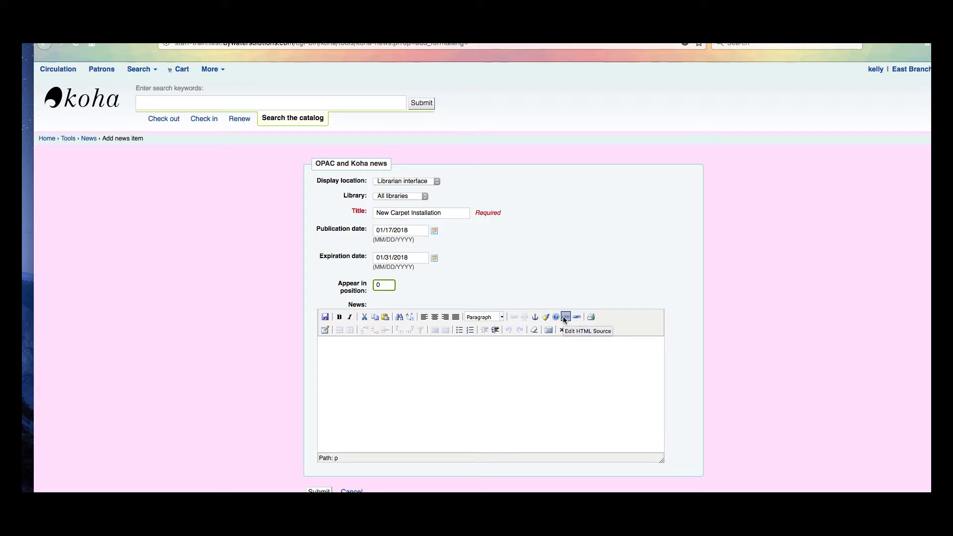
pyautogui.click(339, 317)
# Write the centred text 'New Carpet Installation' / 'Please remind patrons we will be closed Jan 20th-Jan 31st.'.
pyautogui.click(435, 317)
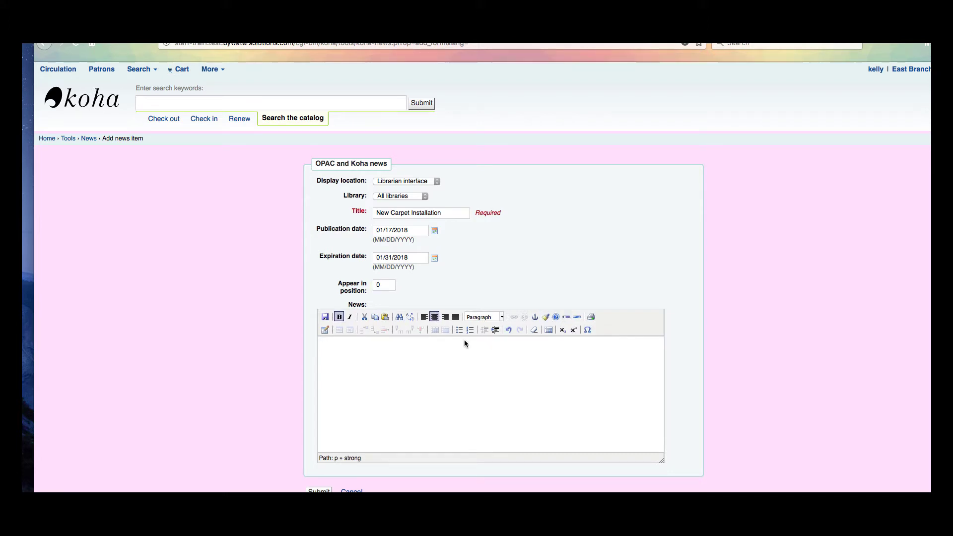
pyautogui.write('New Carpet Installation')
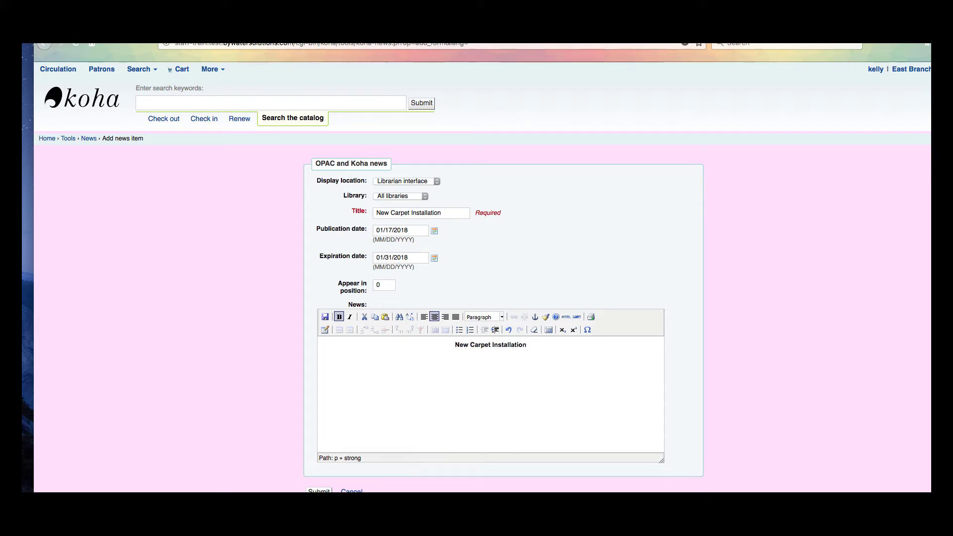
pyautogui.press('Return')
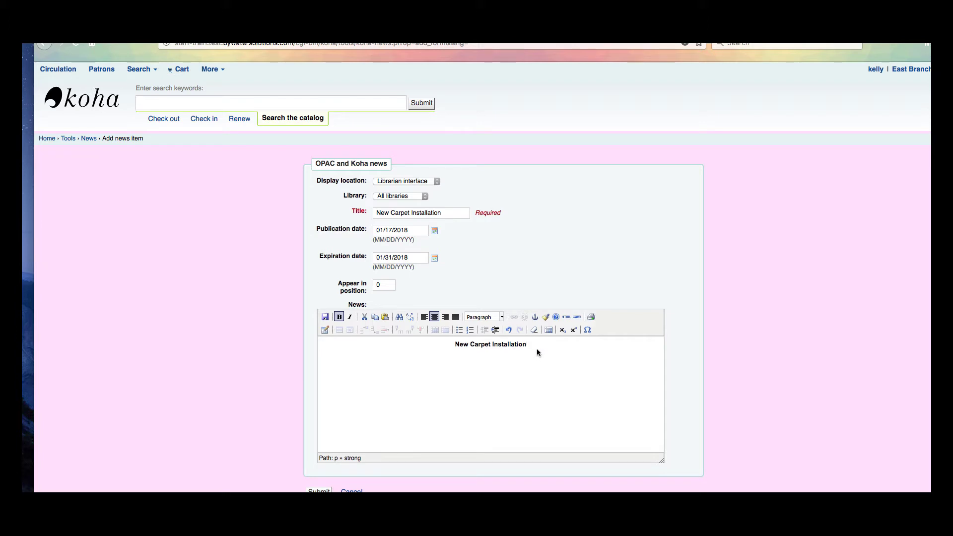
pyautogui.write('Please remind patrons we will be closed Jany')
pyautogui.press('BackSpace')
pyautogui.press('BackSpace')
pyautogui.press('BackSpace')
pyautogui.press('BackSpace')
pyautogui.write('Jan 20th-Jan ')
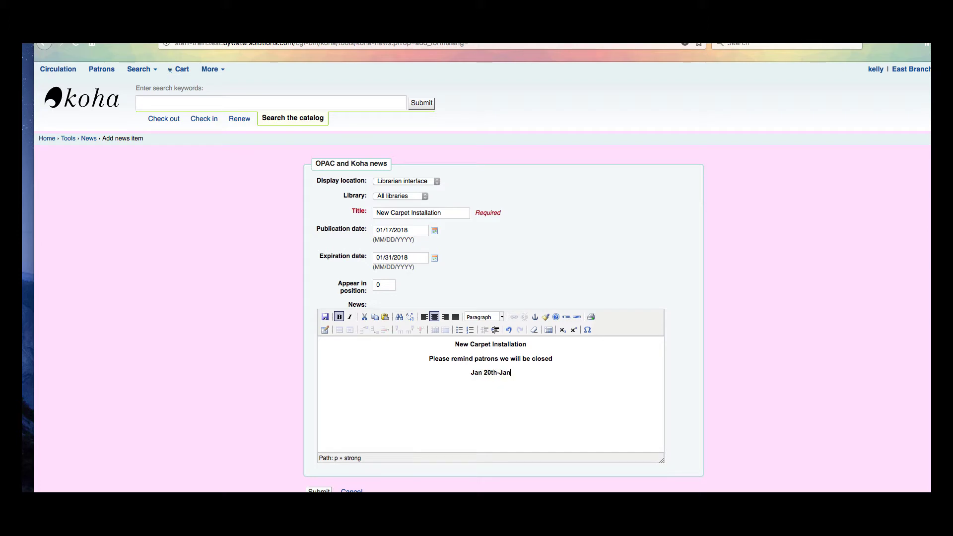
pyautogui.write('31st.')
pyautogui.scroll(-1, 490, 382)
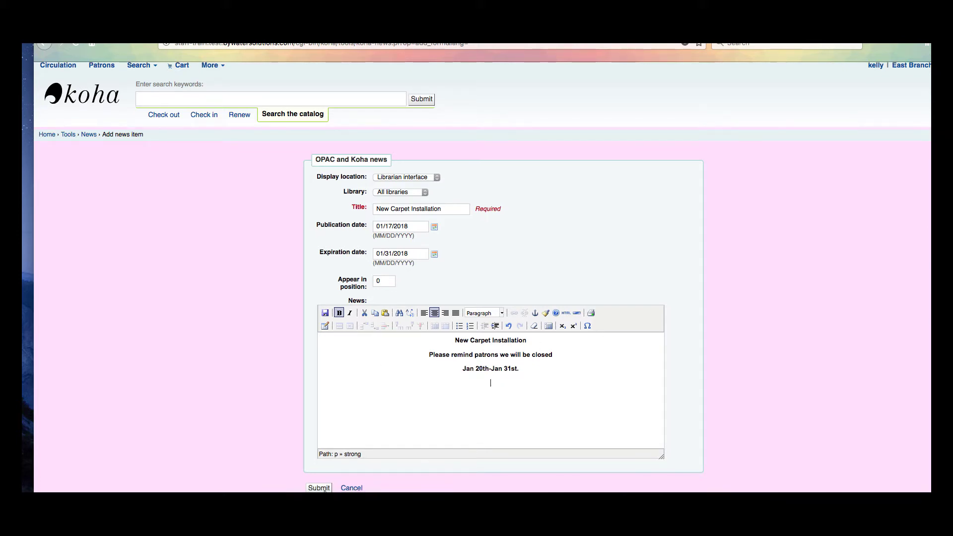
pyautogui.scroll(1, 324, 489)
# Submit the Librarian interface carpet news item.
pyautogui.click(318, 491)
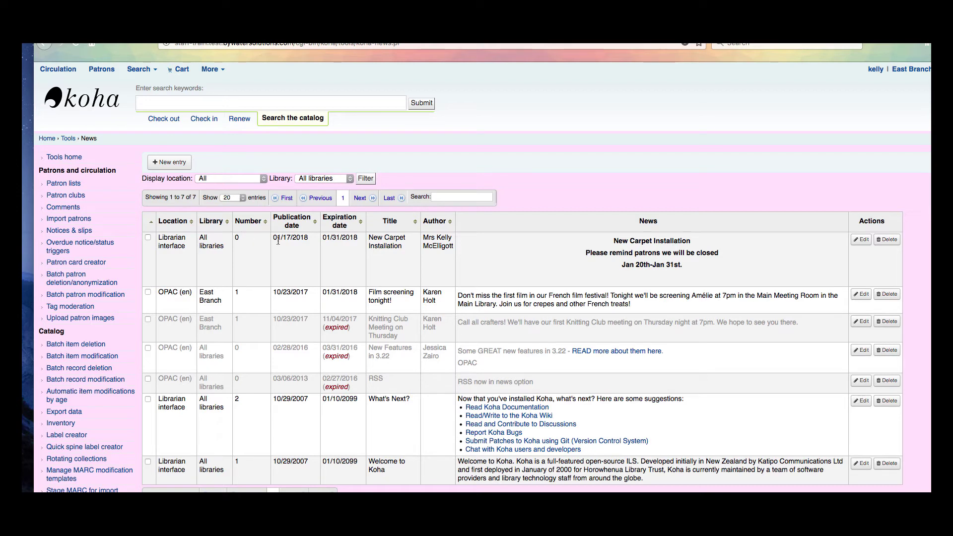
pyautogui.moveTo(295, 239)
# Return to the staff home page to view the carpet notice in News.
pyautogui.click(84, 101)
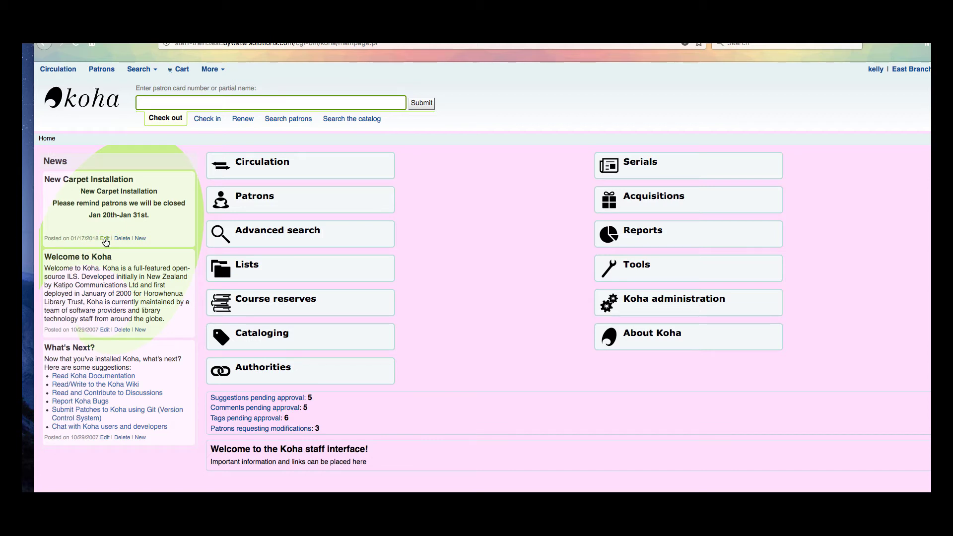
# Start a new news entry for OPAC (en) limited to East Branch.
pyautogui.click(630, 269)
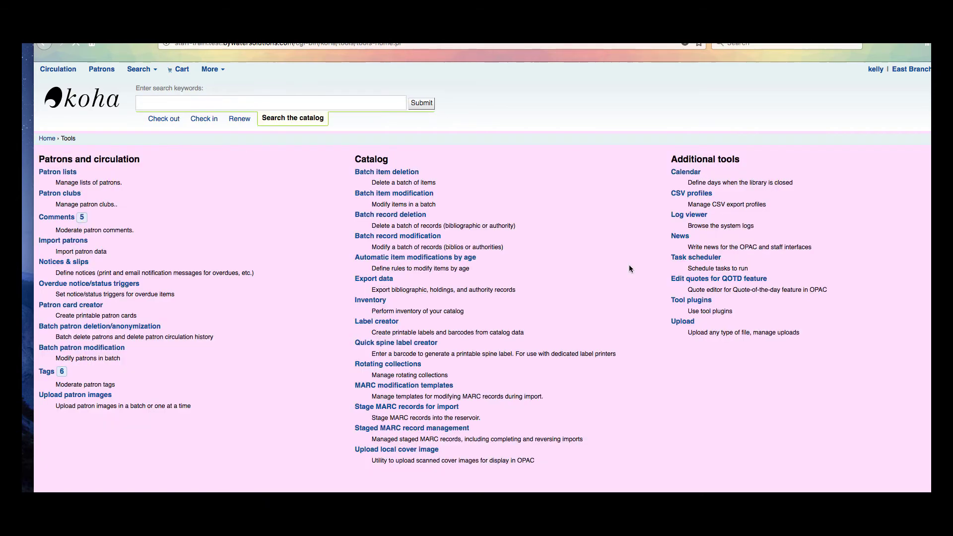
pyautogui.click(681, 238)
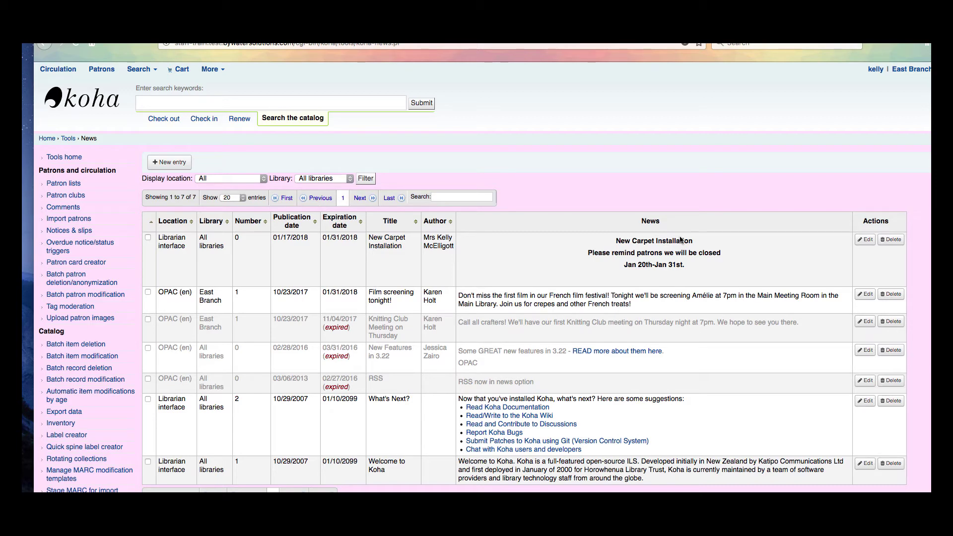
pyautogui.click(164, 163)
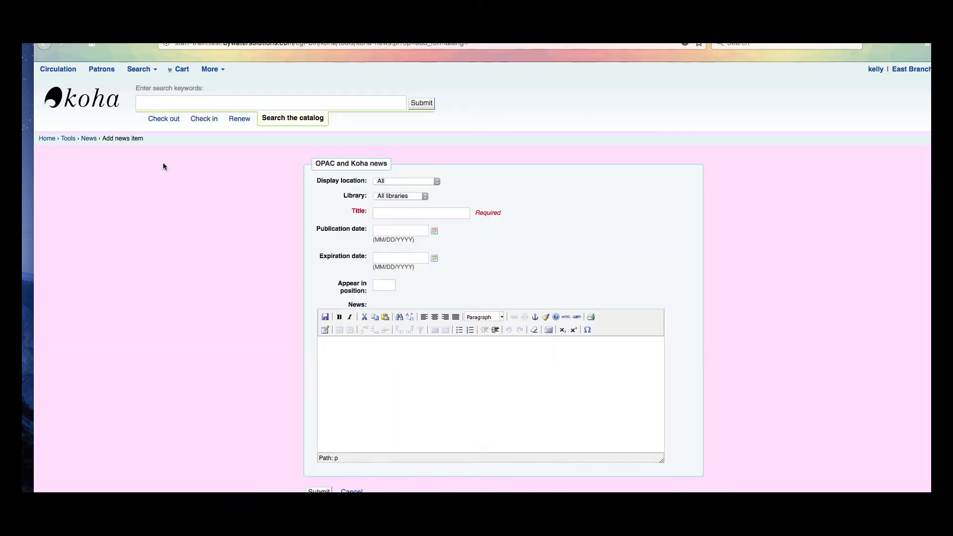
pyautogui.click(398, 183)
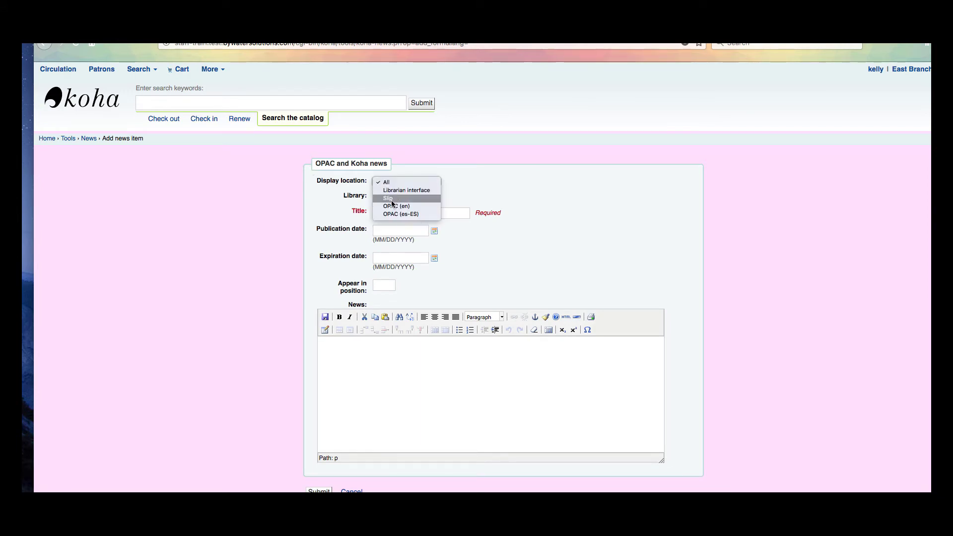
pyautogui.click(393, 206)
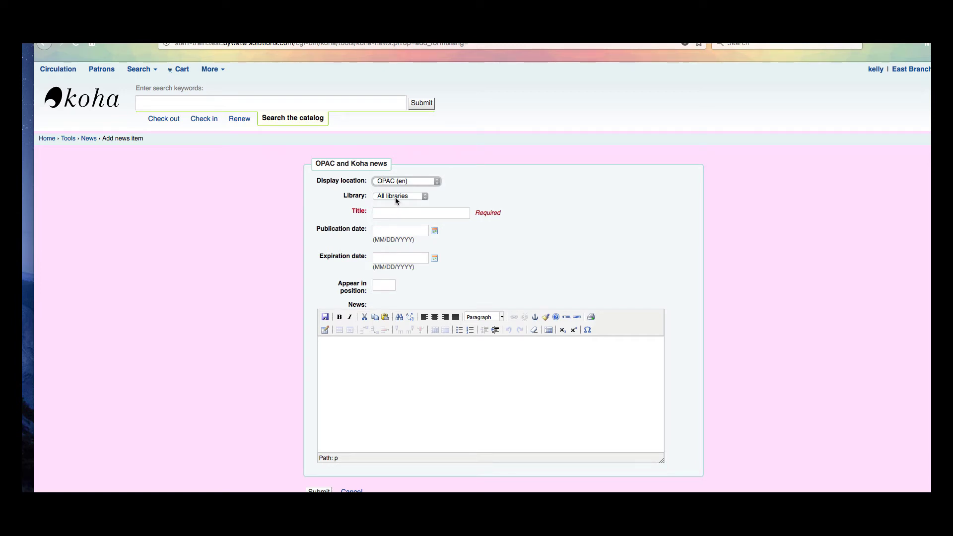
pyautogui.click(396, 199)
pyautogui.click(396, 200)
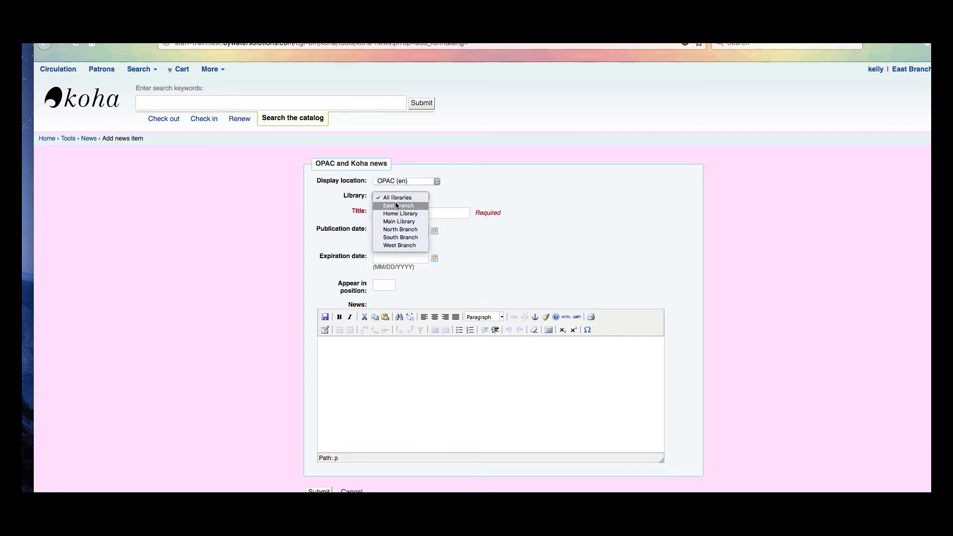
pyautogui.click(396, 204)
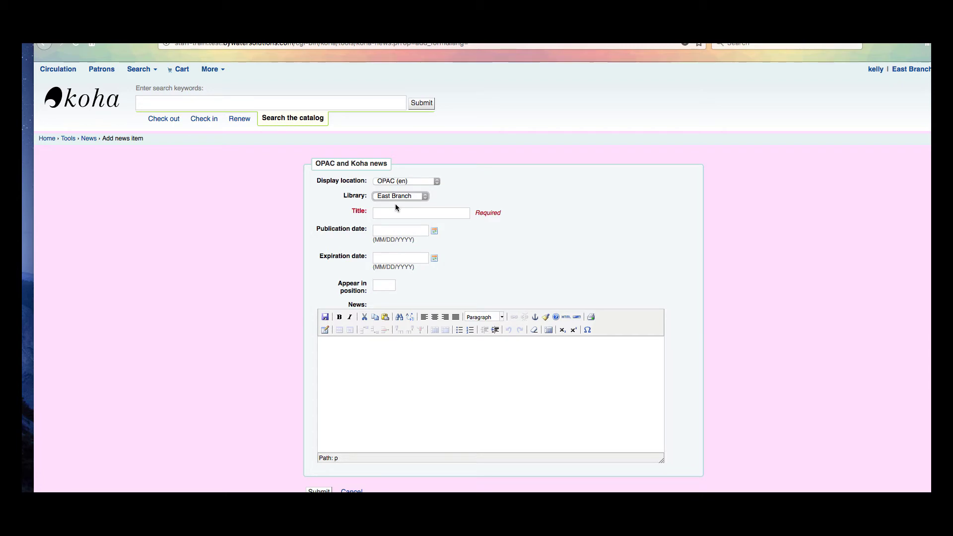
# Title it 'New Carpet Installation', 01/17/2018–01/31/2018, position 0, with bold centred text.
pyautogui.press('Tab')
pyautogui.write('New')
pyautogui.click(400, 224)
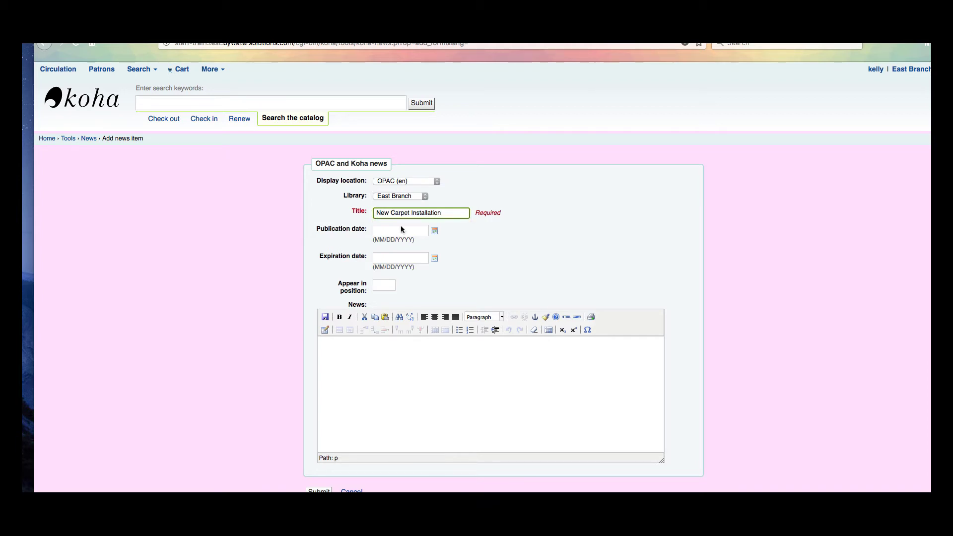
pyautogui.click(434, 231)
pyautogui.click(434, 303)
pyautogui.click(434, 259)
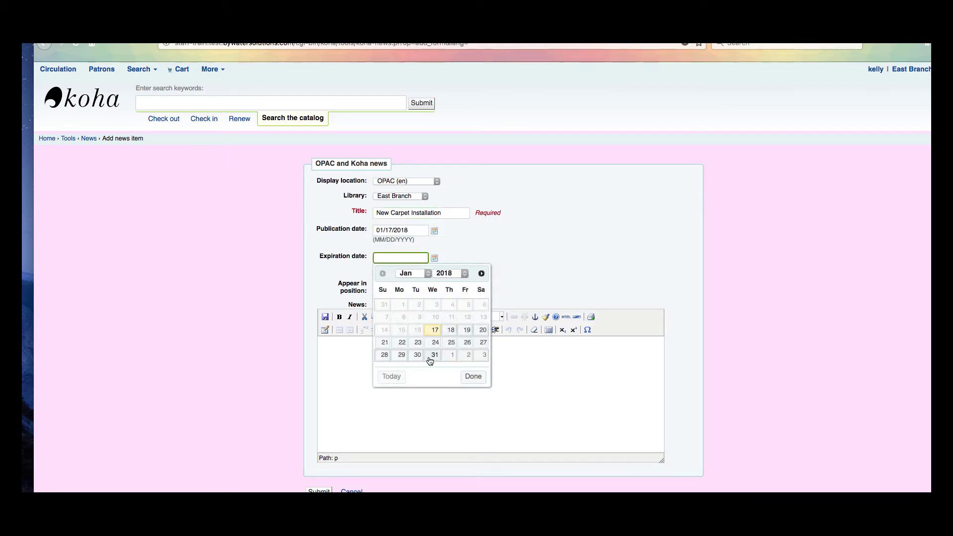
pyautogui.click(430, 359)
pyautogui.click(380, 282)
pyautogui.write('0')
pyautogui.click(347, 347)
pyautogui.click(337, 318)
pyautogui.click(434, 317)
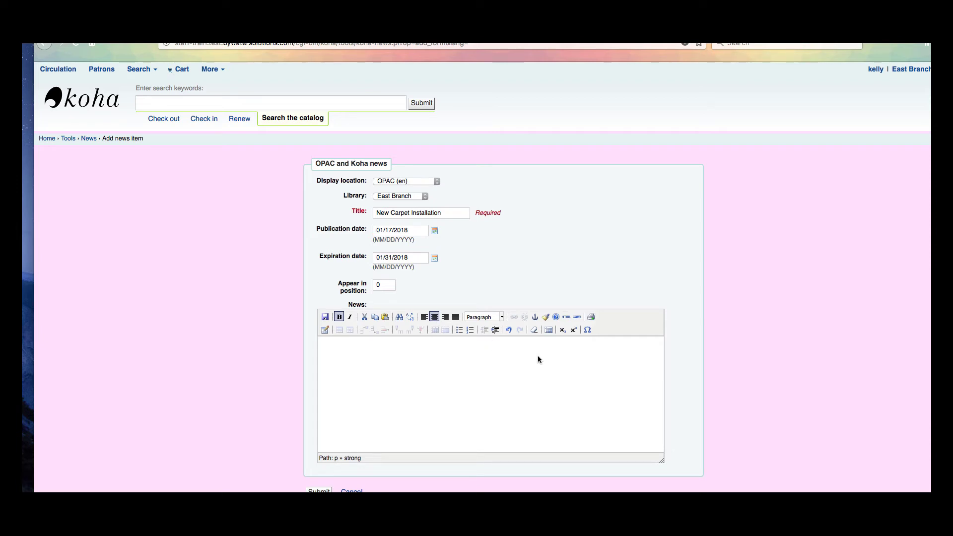
# Enter 'We are getting new carpet!!' / 'The East Branch will be closed Jan 20th-Jan 31st.' and submit.
pyautogui.write('We are getting new carpet!!')
pyautogui.press('Return')
pyautogui.write('We')
pyautogui.press('BackSpace')
pyautogui.press('BackSpace')
pyautogui.write('The East Branch will be closed Jan 20th-Jan ')
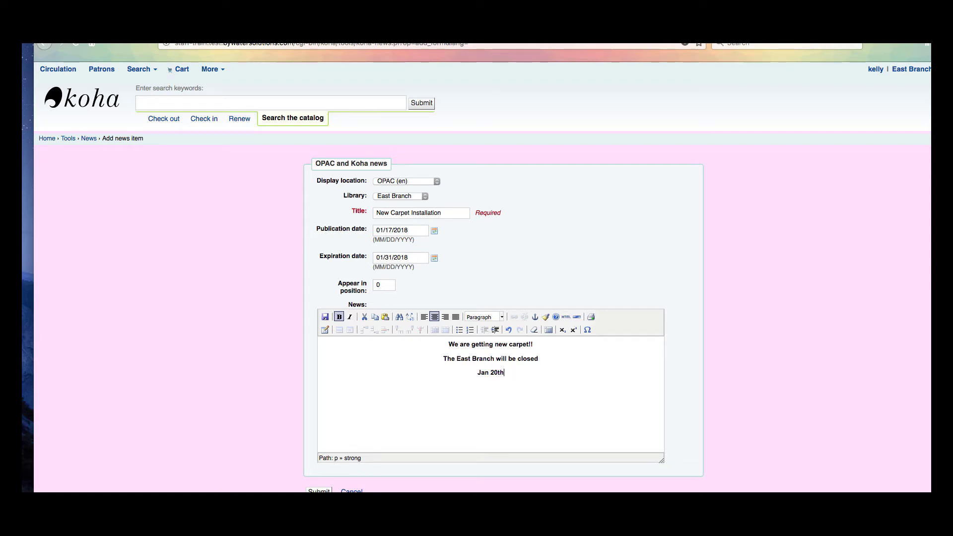
pyautogui.write('31st.')
pyautogui.click(318, 492)
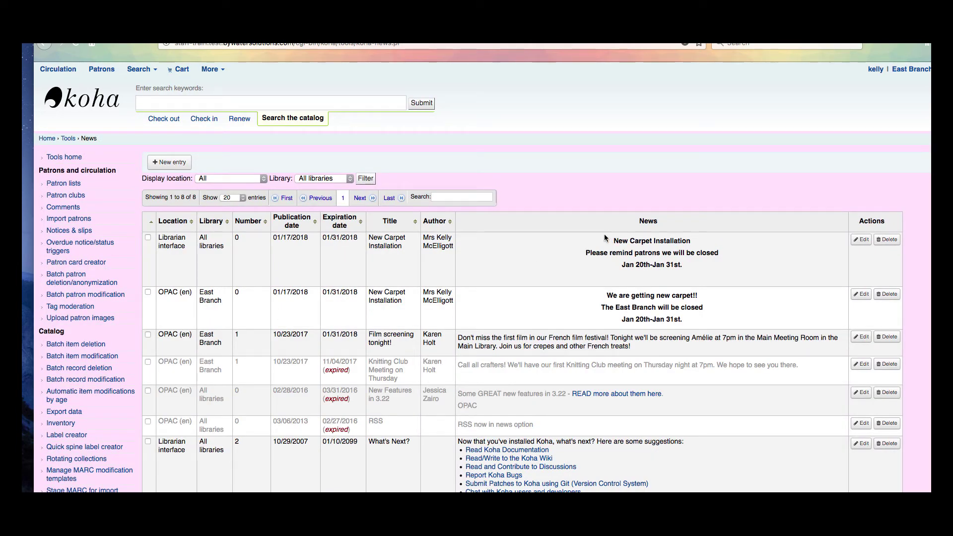
pyautogui.click(91, 43)
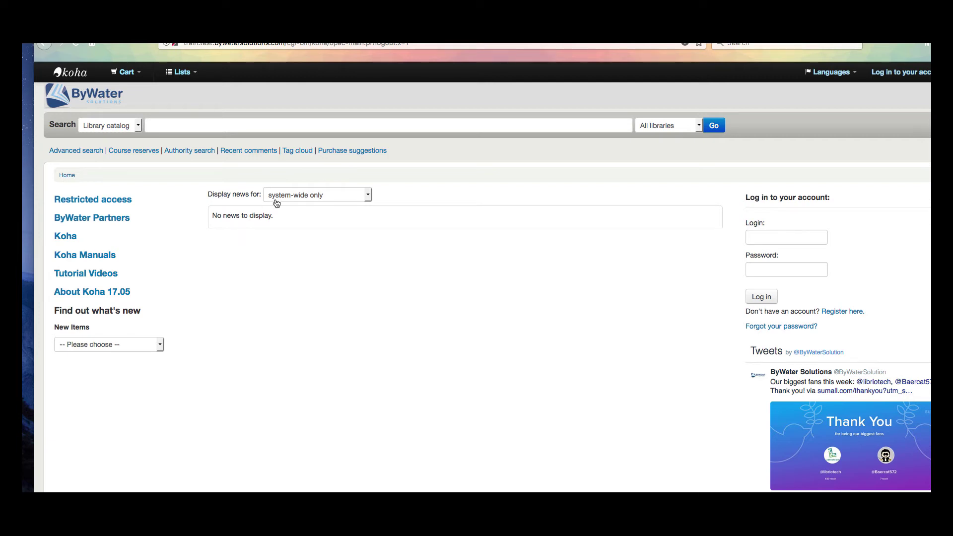
# Set the OPAC's Display news for filter to East Branch and select the Login field.
pyautogui.click(314, 196)
pyautogui.click(312, 198)
pyautogui.click(367, 198)
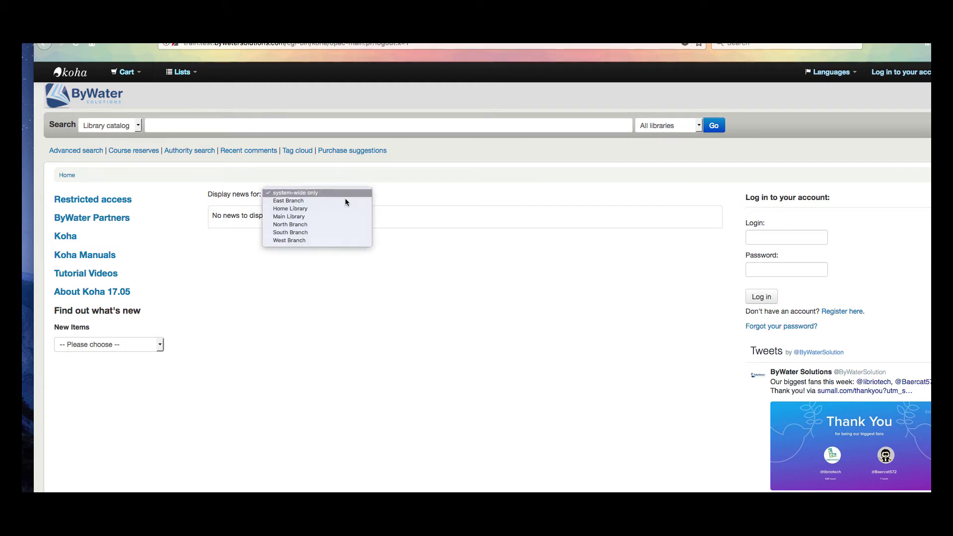
pyautogui.click(314, 200)
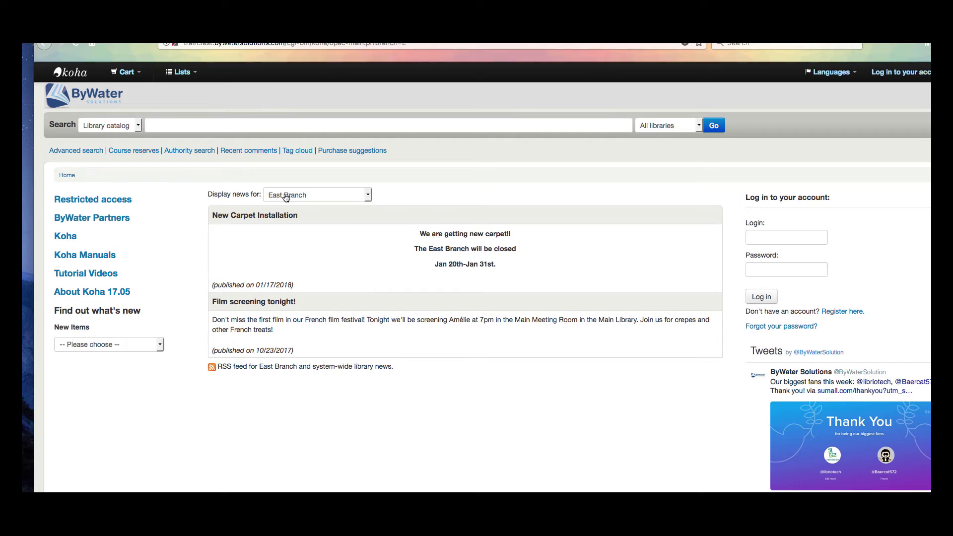
pyautogui.click(786, 236)
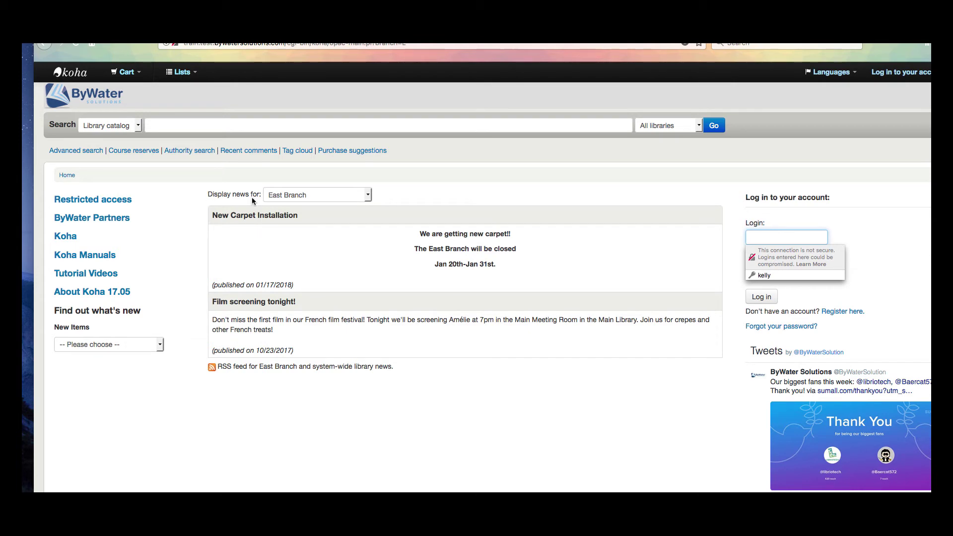
# Sign in to the OPAC with the patron's username and password.
pyautogui.press('Tab')
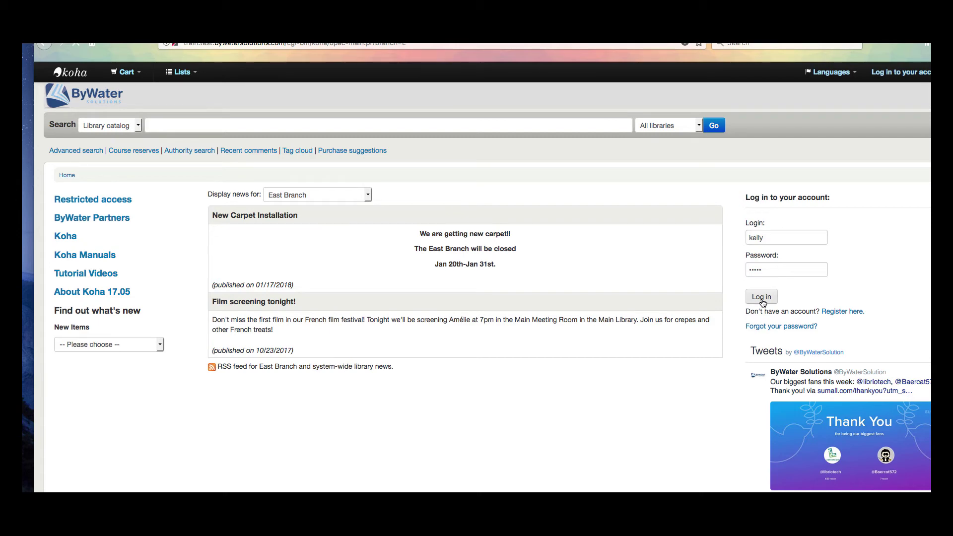
pyautogui.click(762, 298)
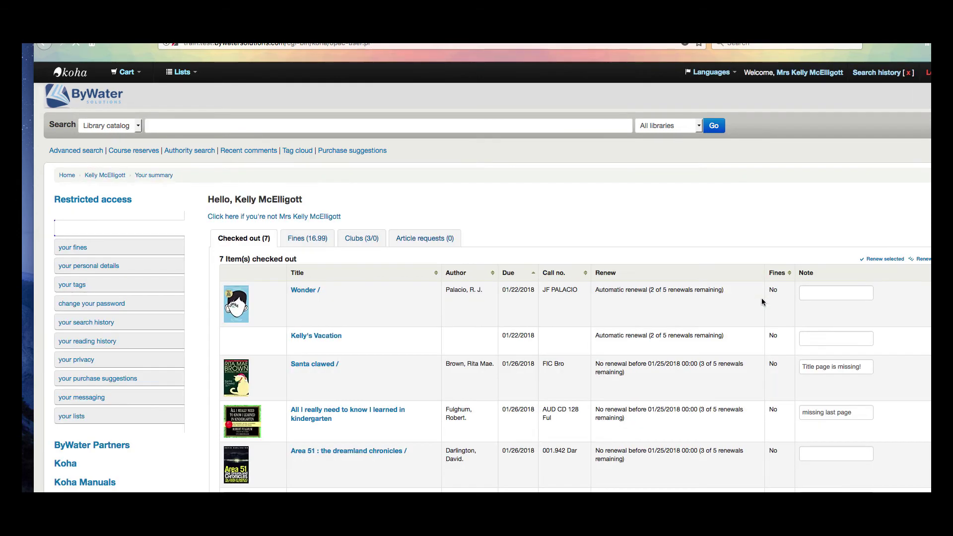
# Back on the OPAC home page, display East Branch news again.
pyautogui.click(70, 75)
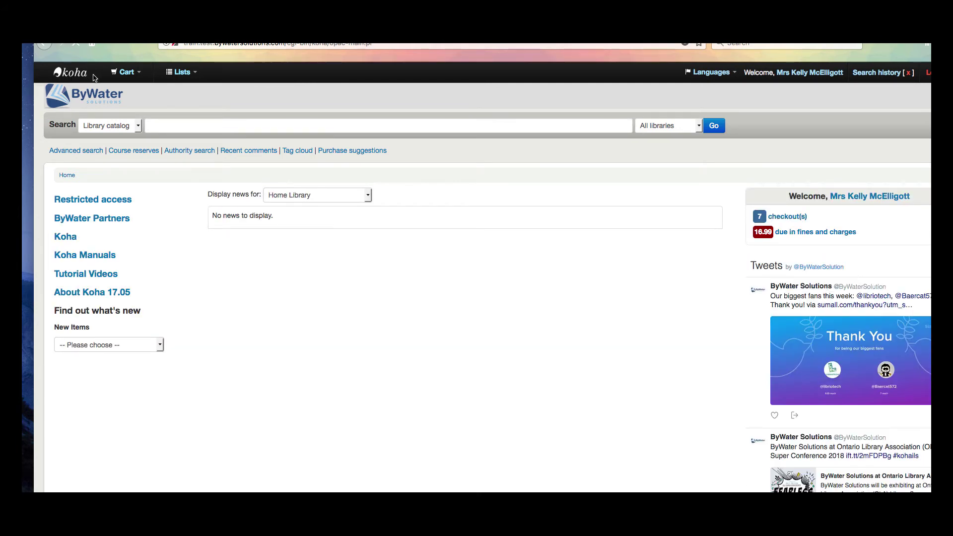
pyautogui.click(299, 195)
pyautogui.click(297, 183)
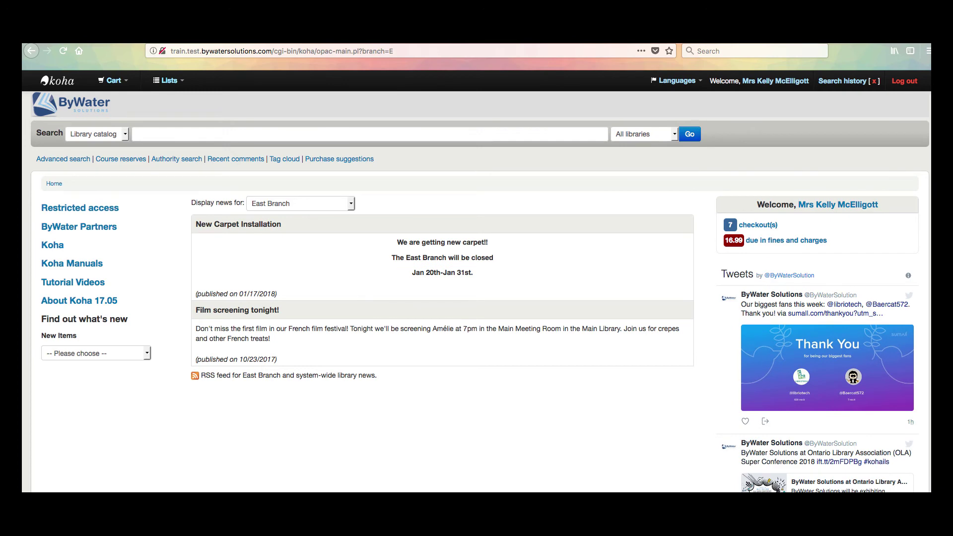
pyautogui.click(124, 40)
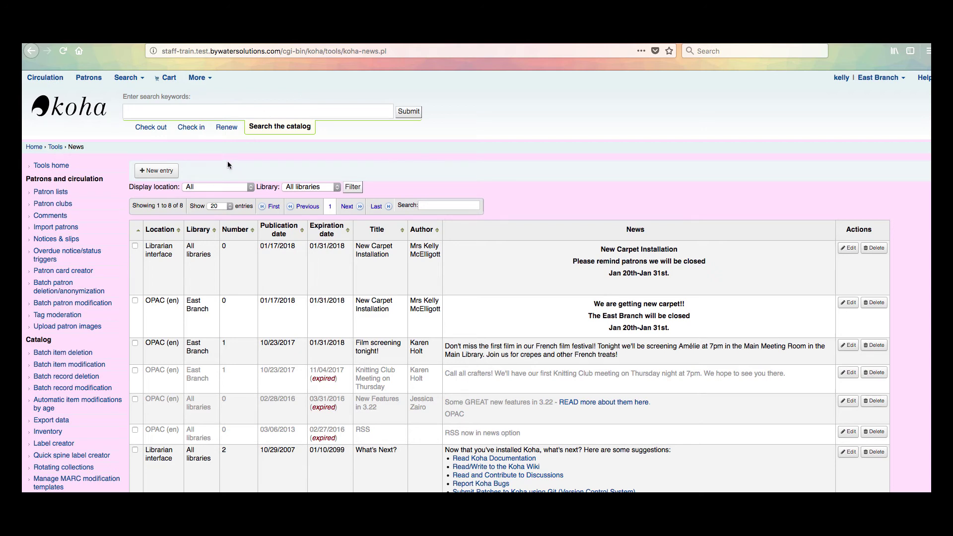
# Create a Slip news entry titled 'New Carpet Installation', 01/17/2018–01/31/2018, position 0.
pyautogui.scroll(-1, 228, 162)
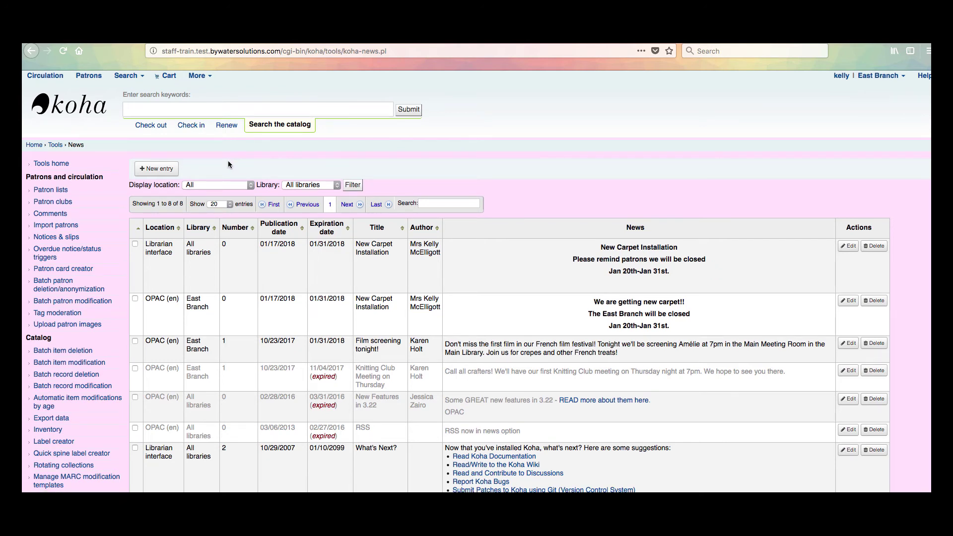
pyautogui.click(162, 171)
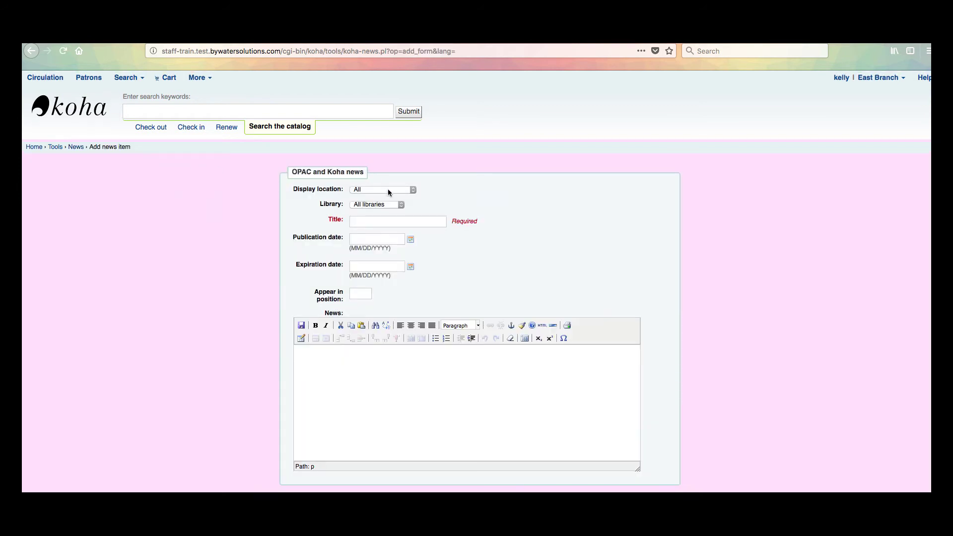
pyautogui.click(388, 190)
pyautogui.click(374, 191)
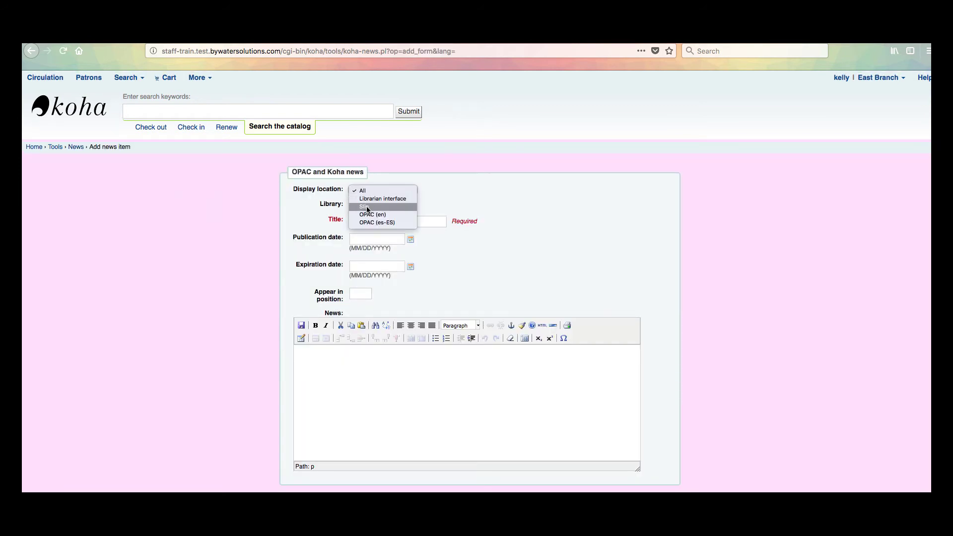
pyautogui.click(367, 205)
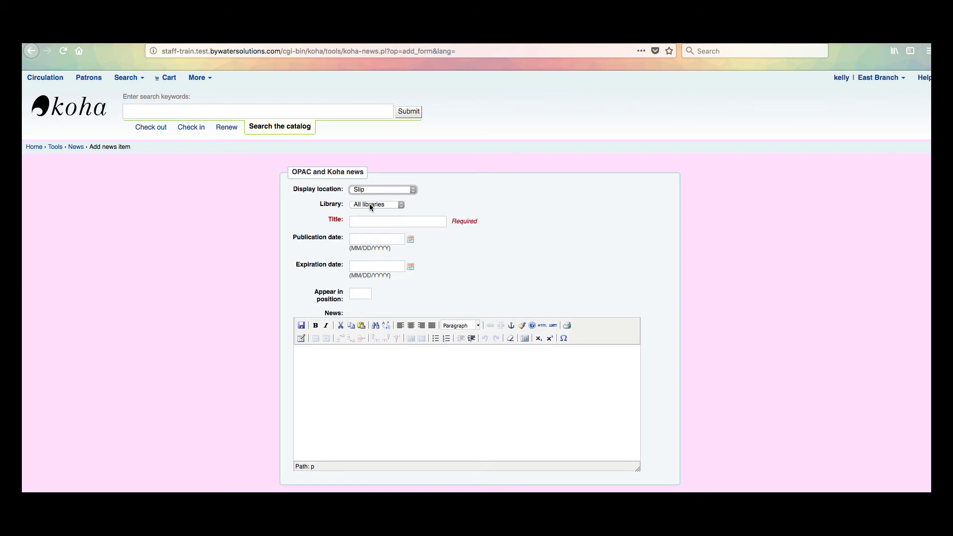
pyautogui.click(367, 223)
pyautogui.write('New')
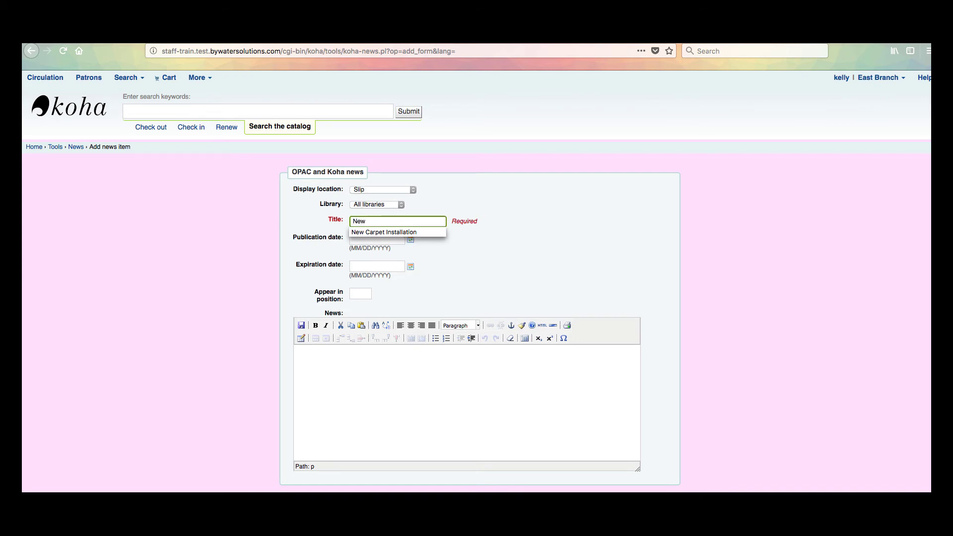
pyautogui.click(368, 232)
pyautogui.click(411, 240)
pyautogui.click(408, 309)
pyautogui.click(411, 267)
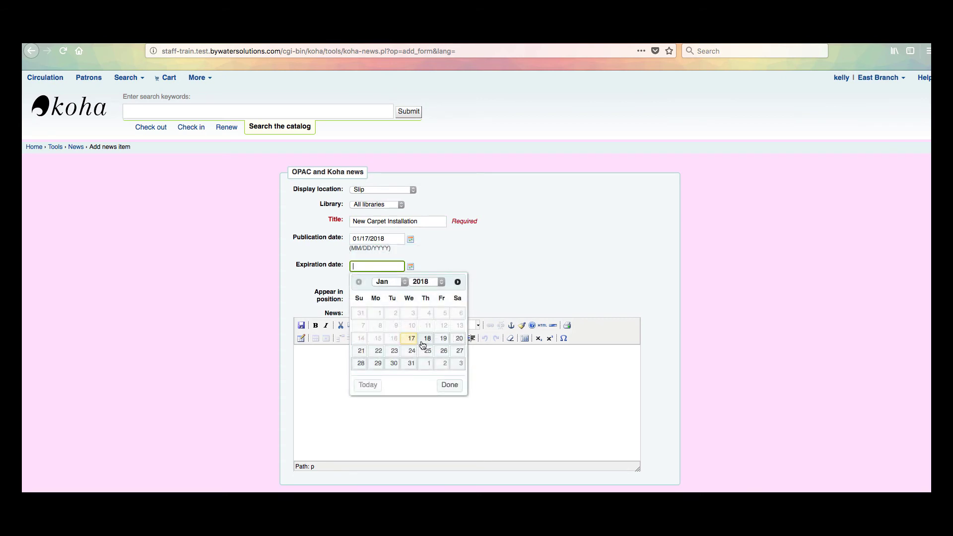
pyautogui.click(405, 364)
pyautogui.click(364, 294)
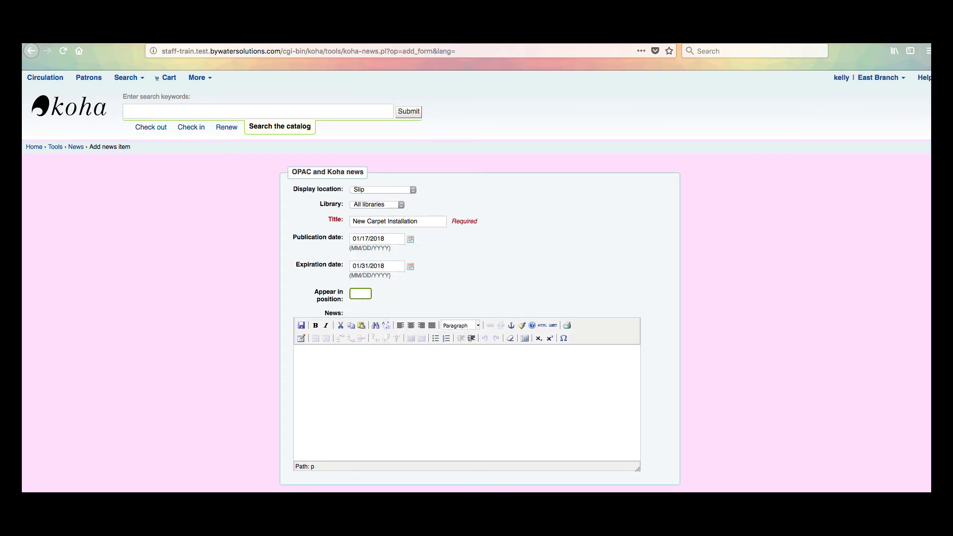
pyautogui.write('0')
# Write bold centred 'New Carpet Installation' / 'We will be closed Jan 20th-Jan 31st.' and submit.
pyautogui.click(354, 355)
pyautogui.click(316, 325)
pyautogui.click(410, 326)
pyautogui.write('New C')
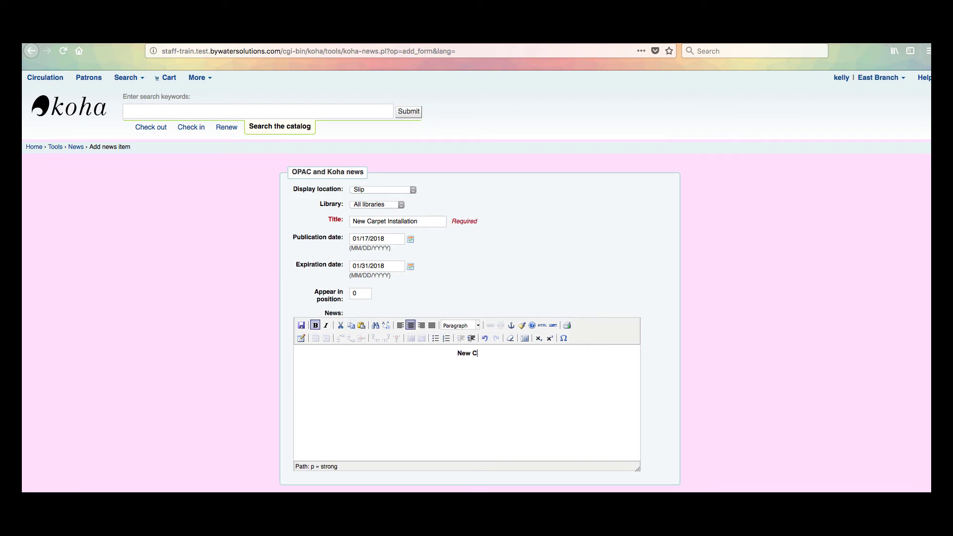
pyautogui.write('arpet Installation')
pyautogui.press('Return')
pyautogui.write('We will be c')
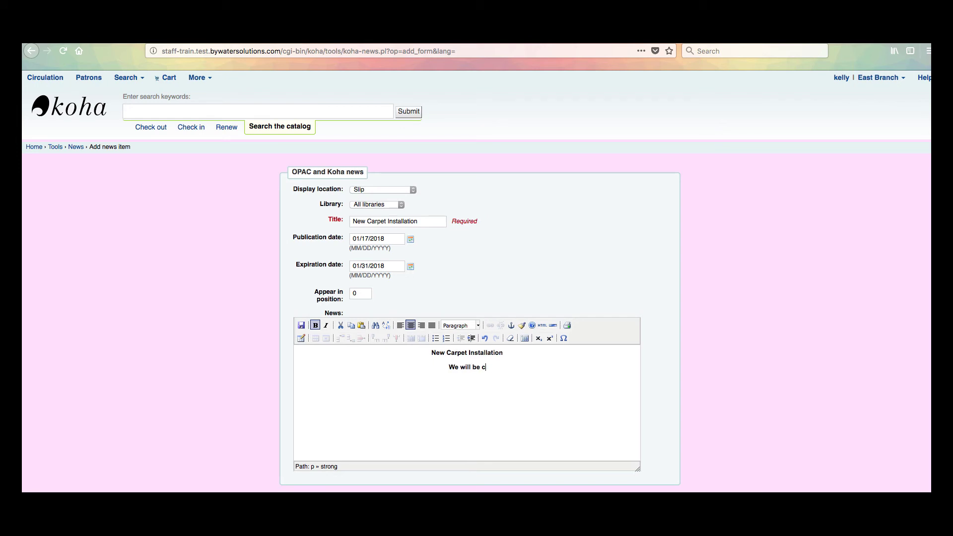
pyautogui.write('losed Jan 20th-Jan 31st.')
pyautogui.scroll(-1, 136, 269)
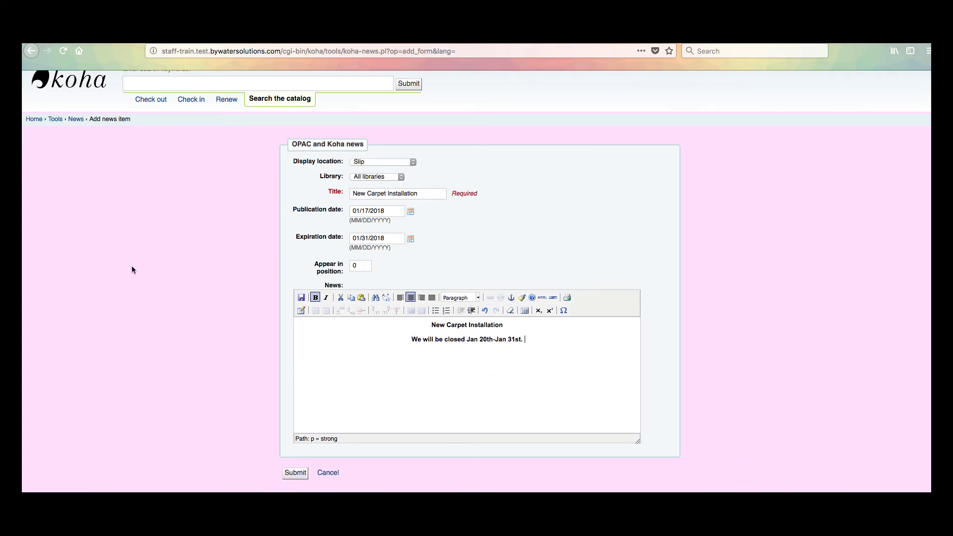
pyautogui.click(295, 474)
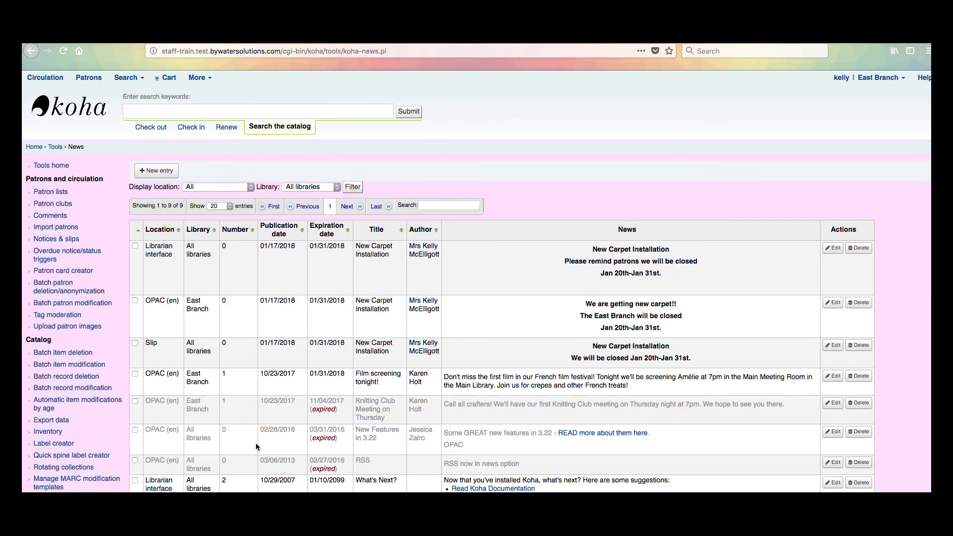
# Look up the patron by 'mce' for checkout, review their 7 checkouts, and open the Print menu.
pyautogui.click(150, 127)
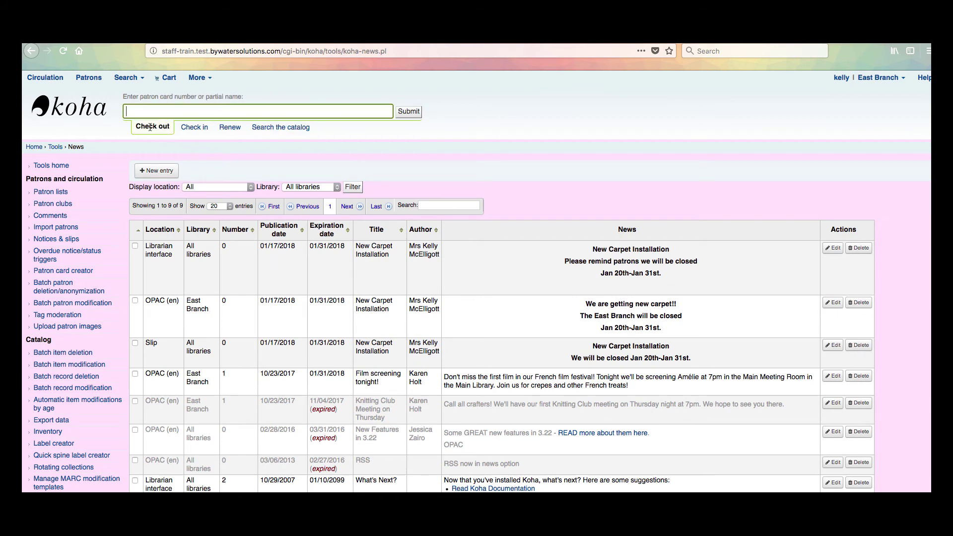
pyautogui.write('mce')
pyautogui.click(168, 125)
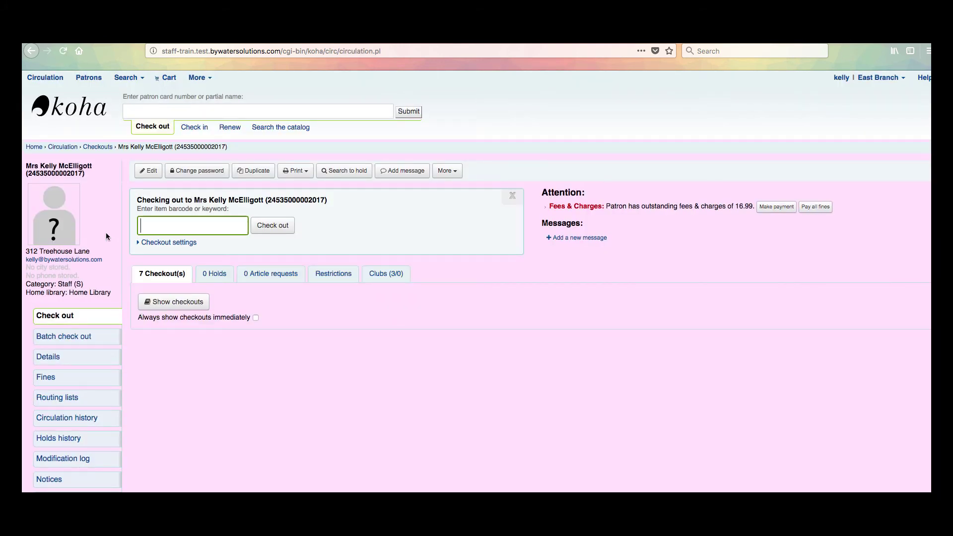
pyautogui.moveTo(67, 293); pyautogui.dragTo(111, 293)
pyautogui.click(115, 283)
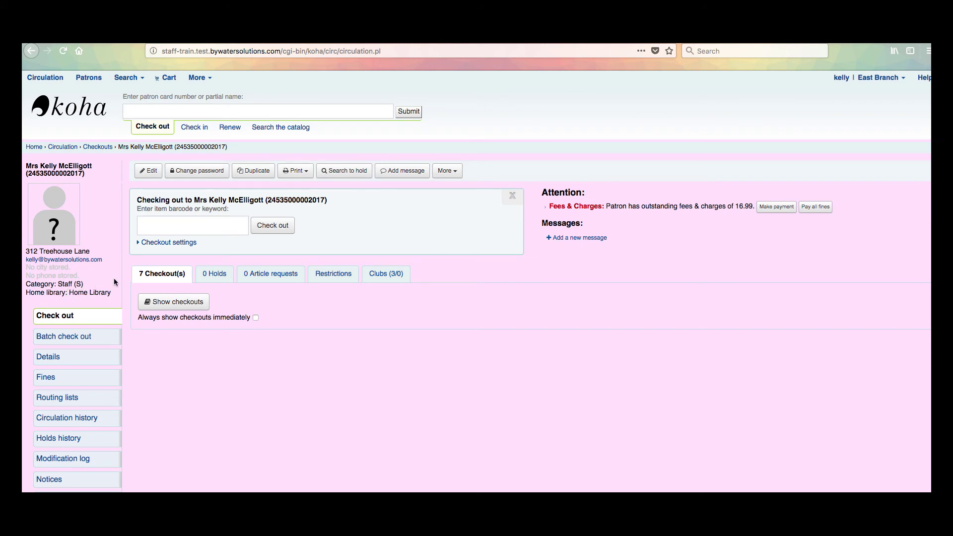
pyautogui.click(302, 174)
pyautogui.click(204, 79)
# Go to Tools › Notices & slips and locate the ISSUESLIP notice code in the list.
pyautogui.click(219, 181)
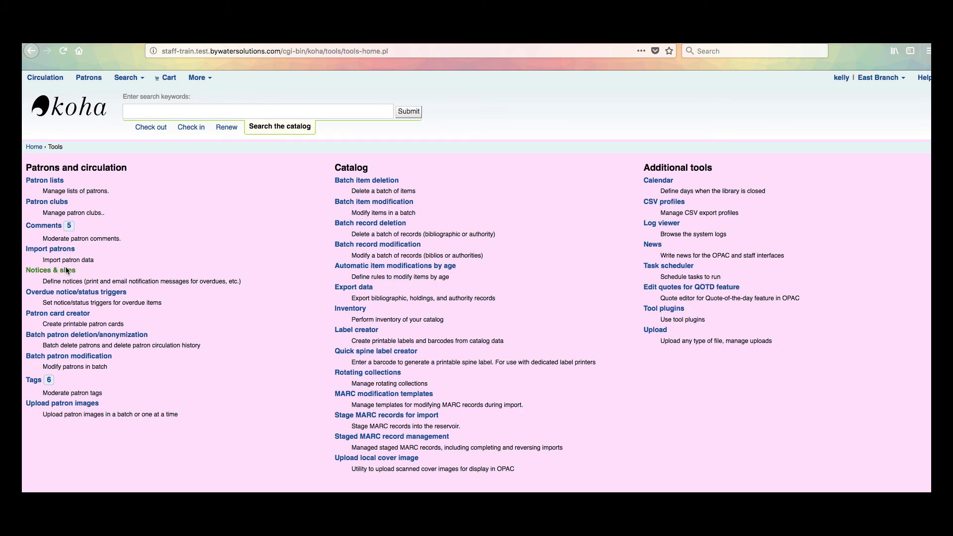
pyautogui.click(50, 271)
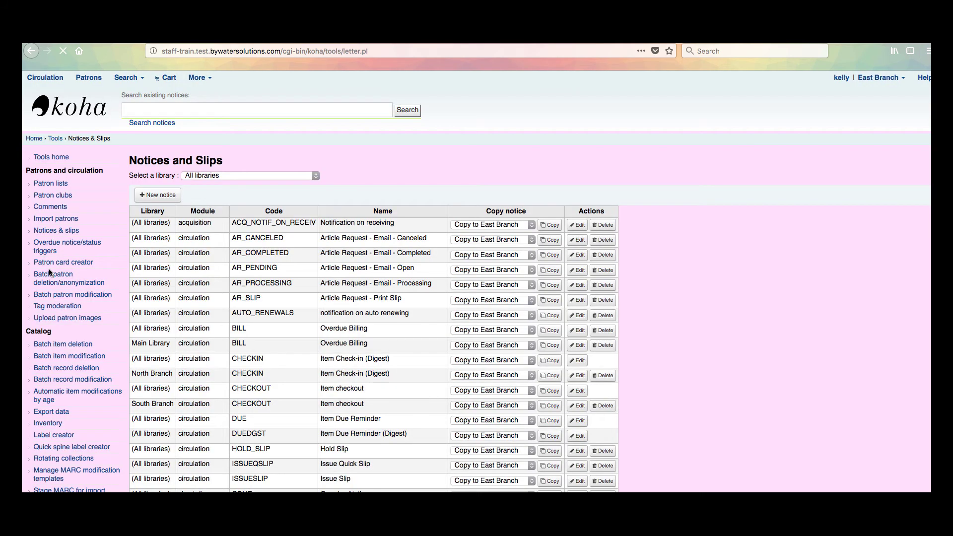
pyautogui.scroll(-3, 306, 411)
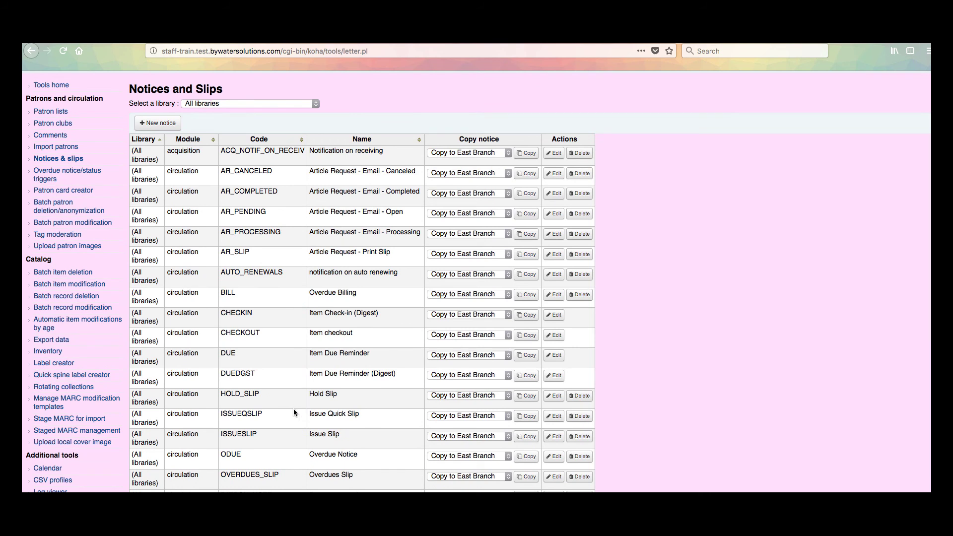
pyautogui.moveTo(220, 435); pyautogui.dragTo(272, 438)
pyautogui.scroll(-3, 302, 436)
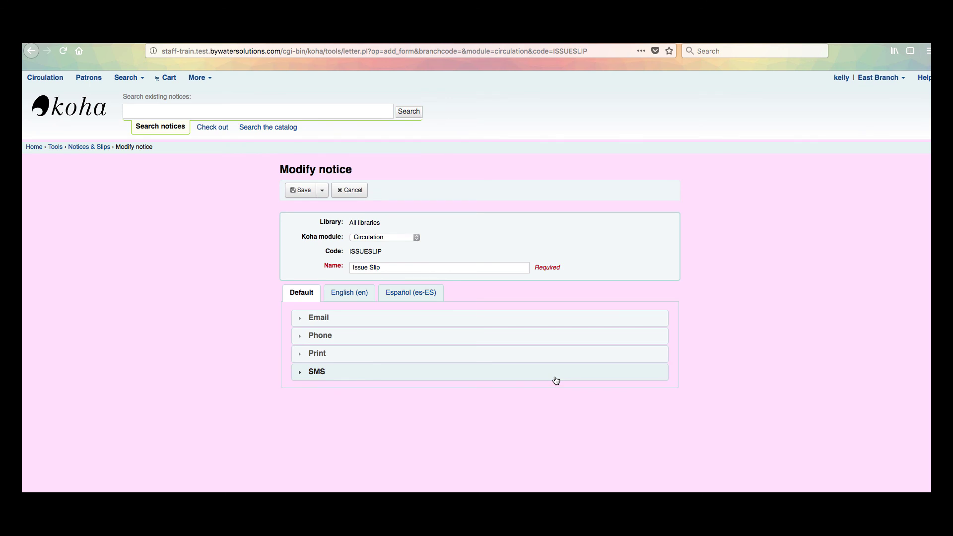
# Expand the ISSUESLIP Email section and highlight the Library News block in its body.
pyautogui.click(367, 322)
pyautogui.scroll(-3, 241, 350)
pyautogui.scroll(-1, 240, 348)
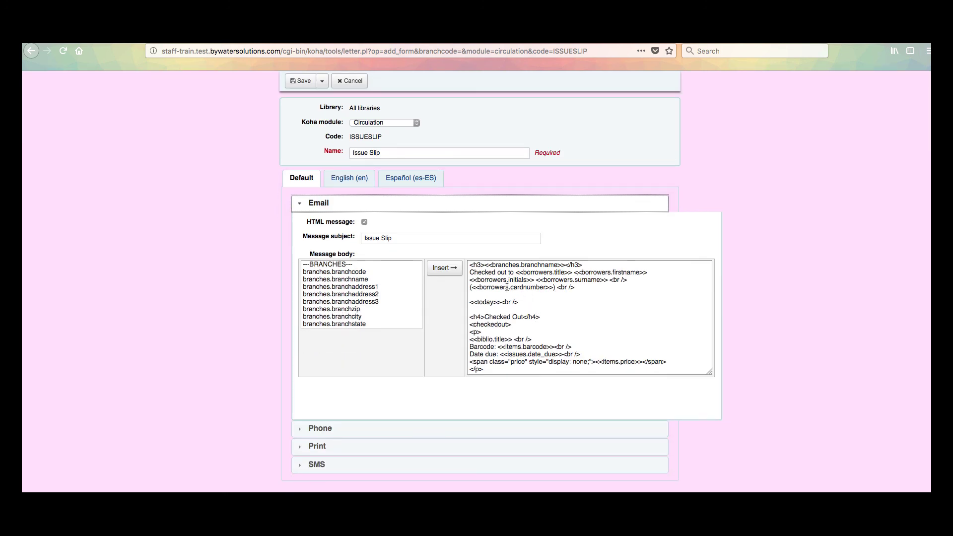
pyautogui.scroll(-5, 508, 284)
pyautogui.scroll(-5, 509, 285)
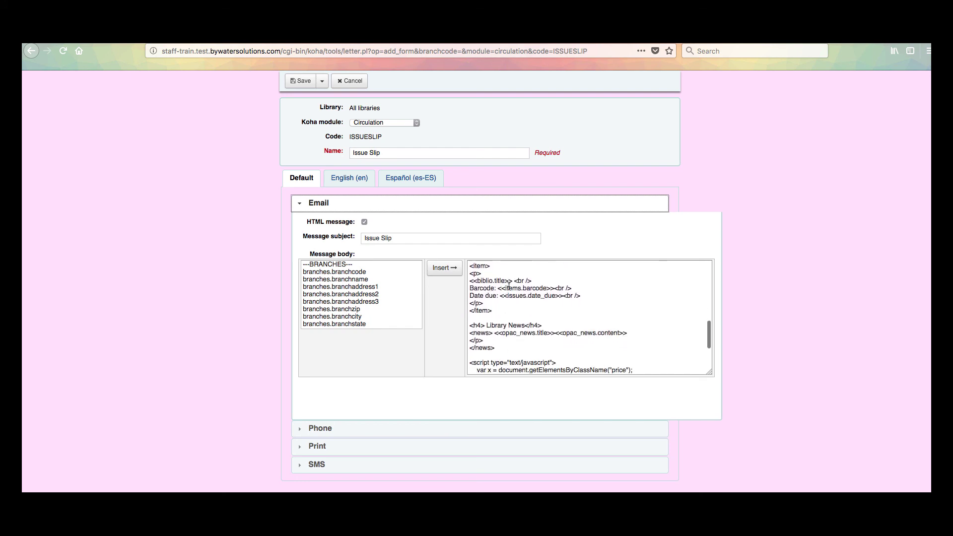
pyautogui.scroll(-3, 509, 286)
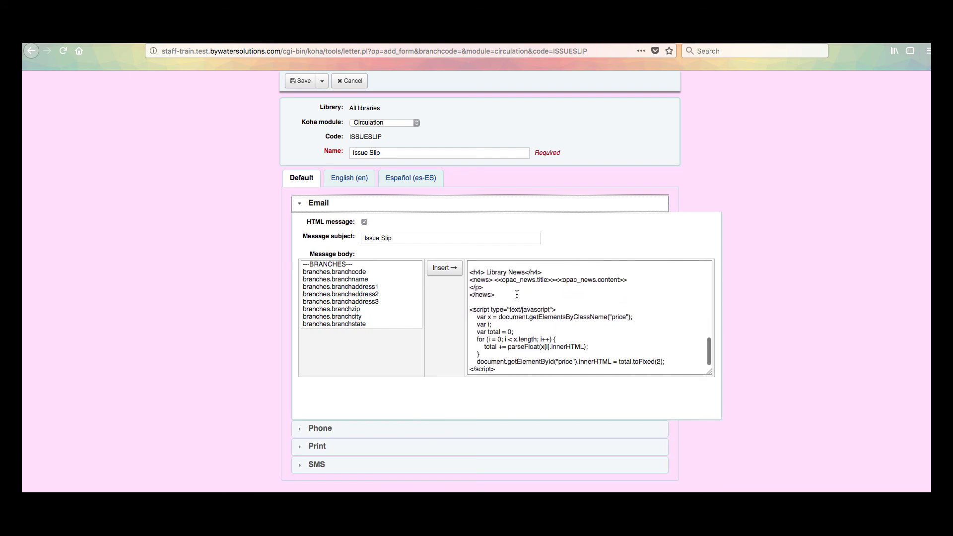
pyautogui.scroll(1, 517, 294)
pyautogui.moveTo(469, 298); pyautogui.dragTo(514, 322)
pyautogui.click(514, 322)
# Highlight the news tags wrapping <<opac_news.title>> and <<opac_news.content>> in the message body.
pyautogui.scroll(1, 513, 322)
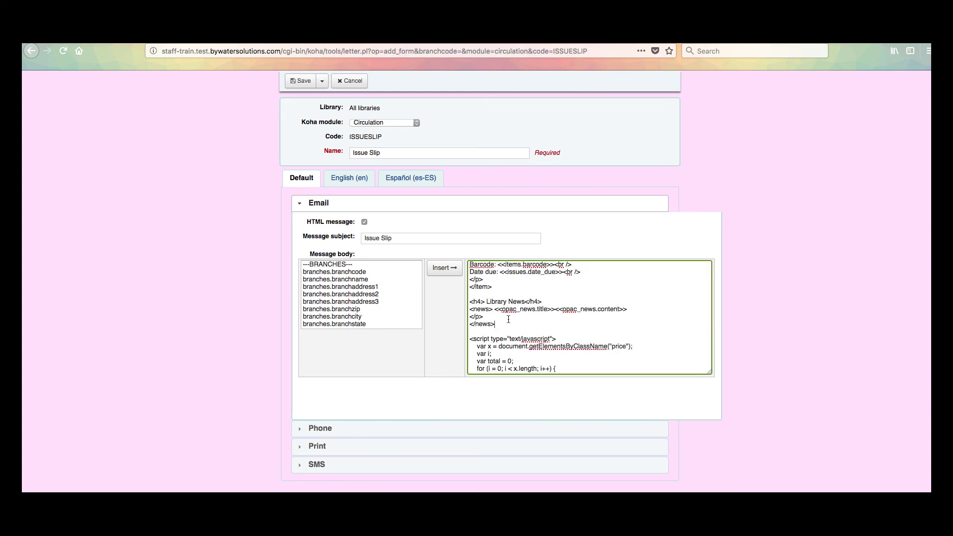
pyautogui.scroll(-10, 345, 287)
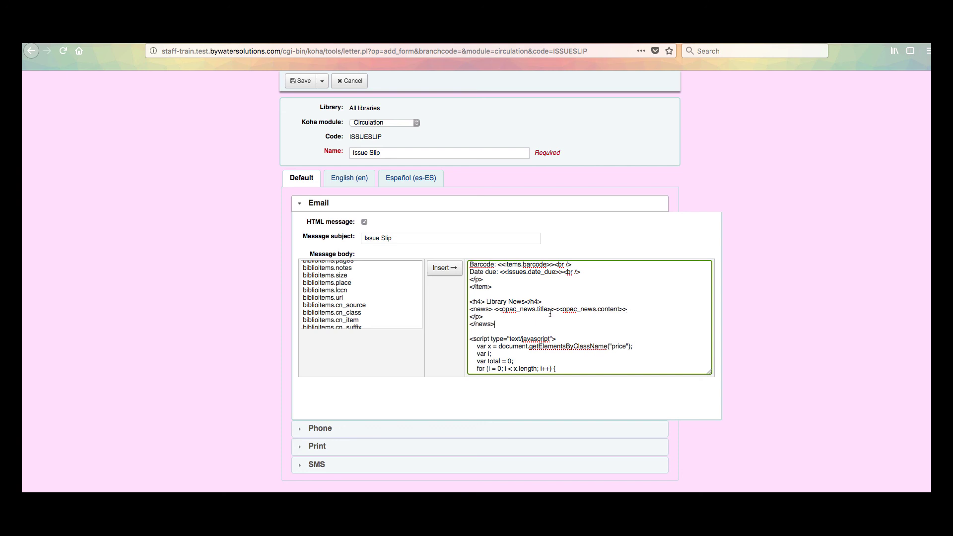
pyautogui.scroll(-10, 363, 301)
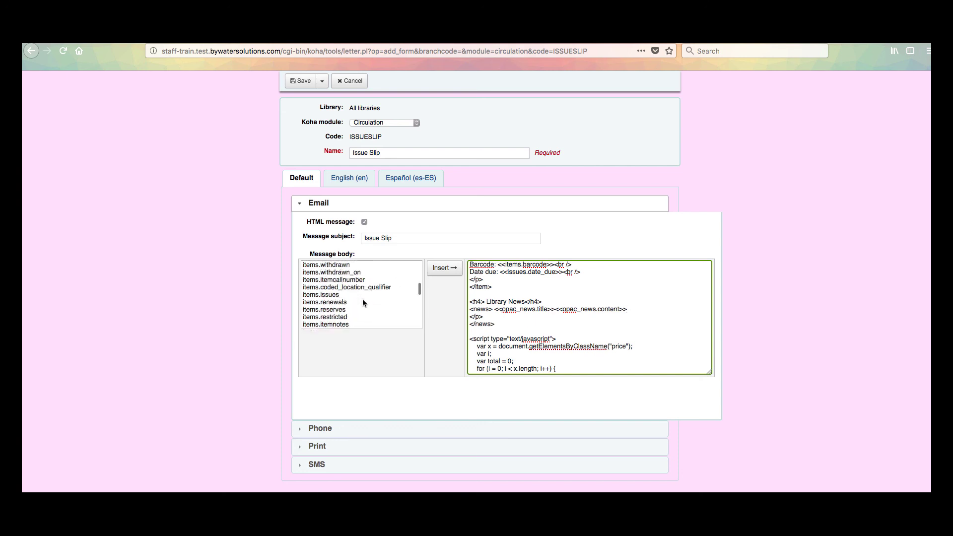
pyautogui.scroll(-10, 361, 302)
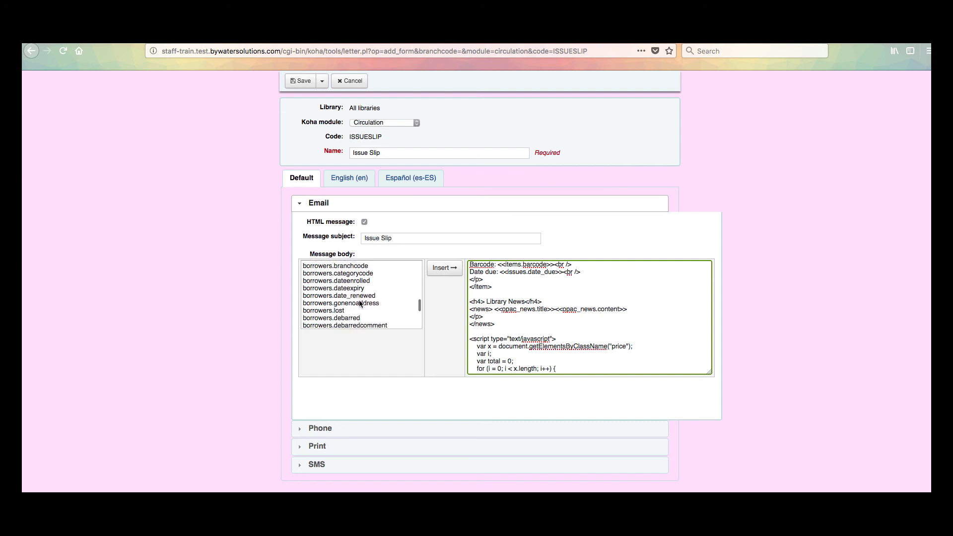
pyautogui.scroll(-10, 360, 304)
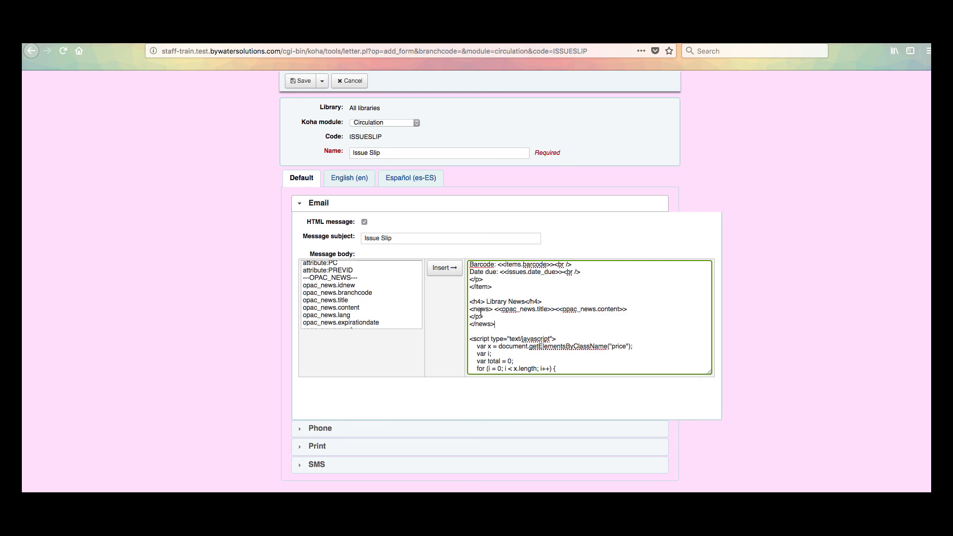
pyautogui.moveTo(469, 312)
pyautogui.mouseDown()
pyautogui.moveTo(493, 311)
pyautogui.moveTo(462, 324)
pyautogui.mouseUp()
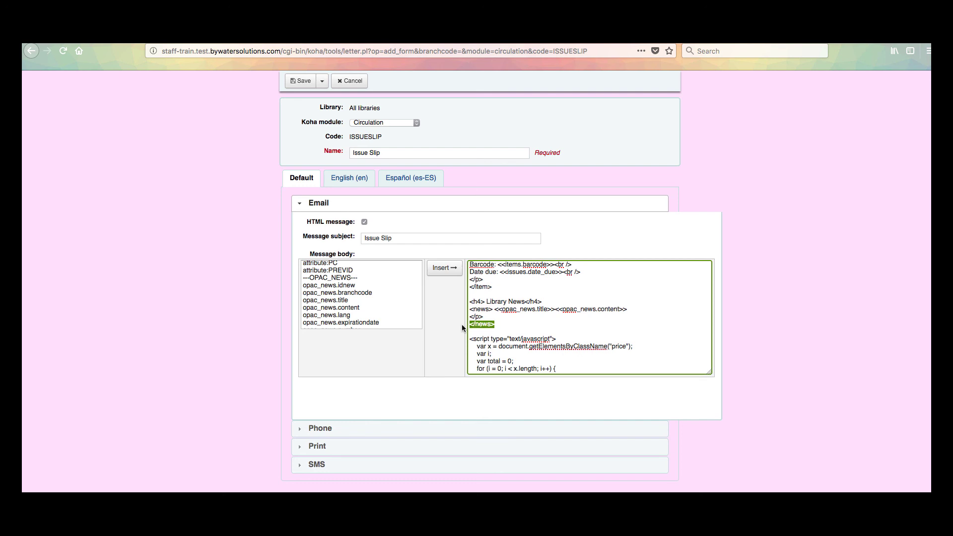